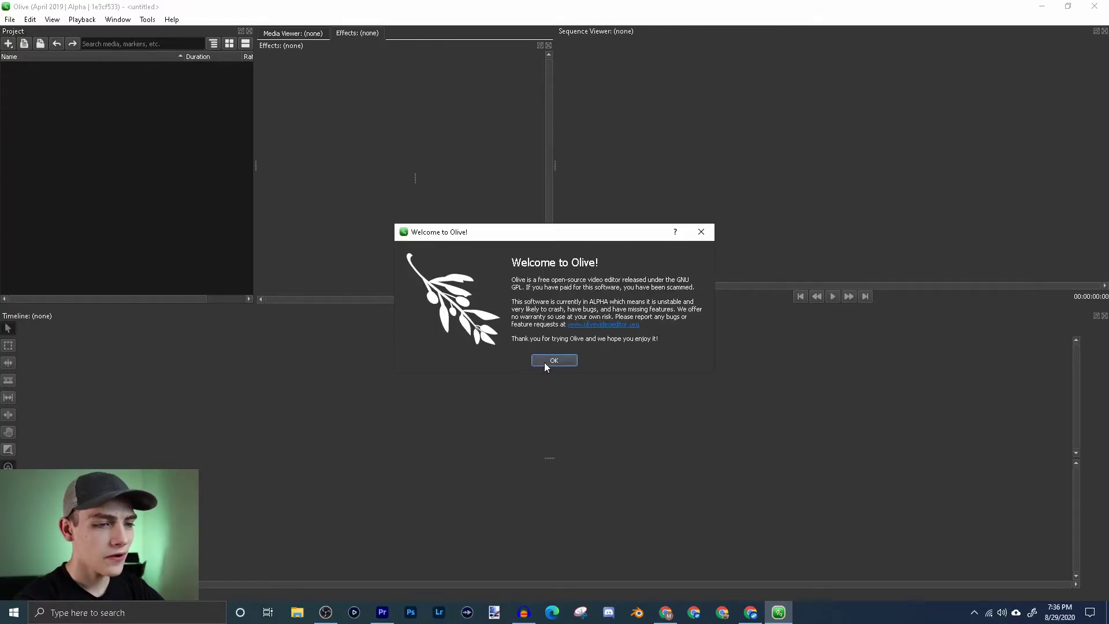
Dismiss the Welcome to Olive dialog to reach the empty untitled project
click(545, 361)
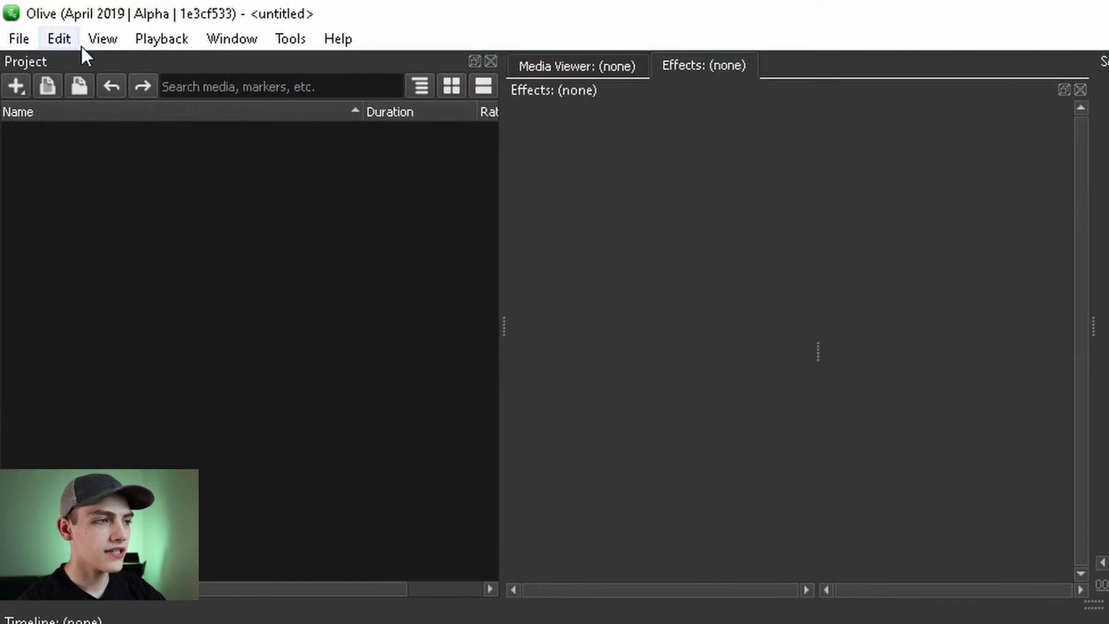
Bring up File > Open Project and cancel it without opening anything
click(20, 42)
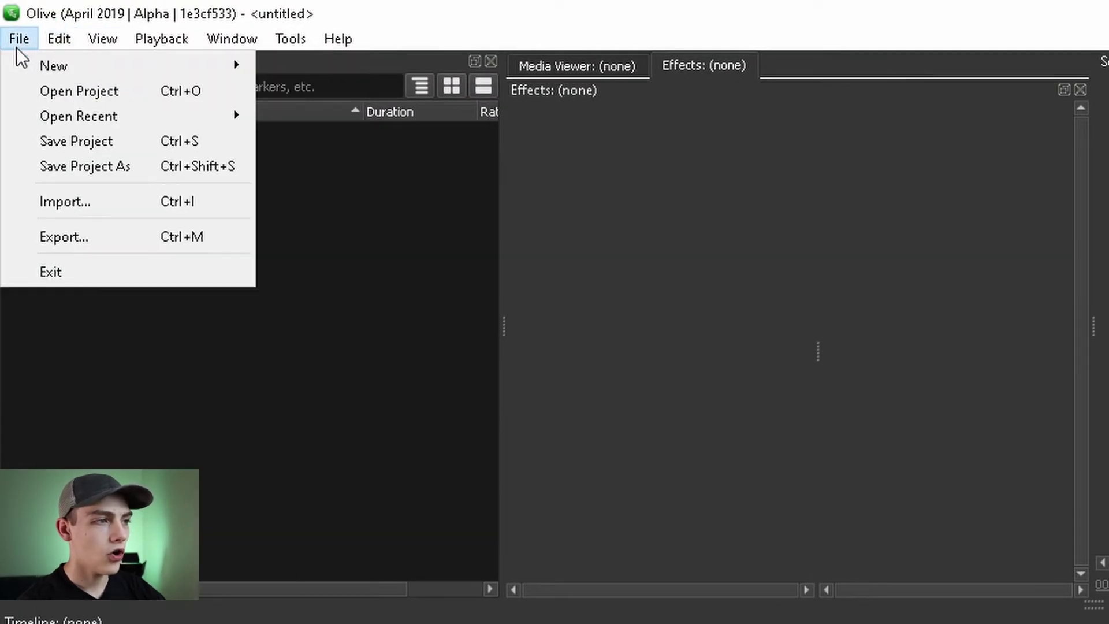
click(33, 90)
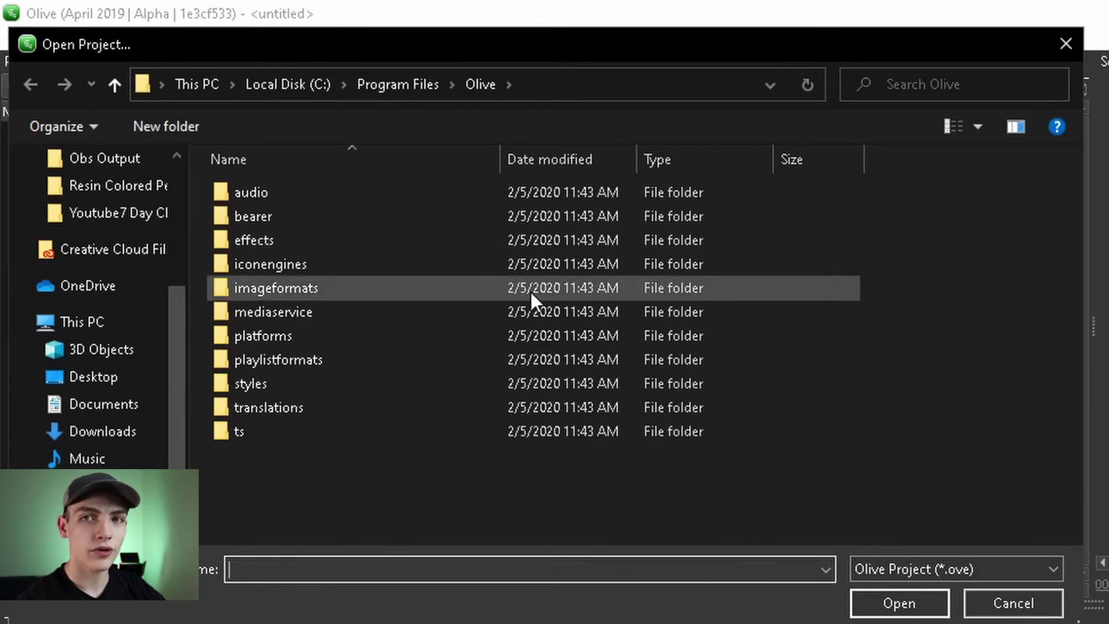
click(1012, 601)
Create a 1920×1080, 29.97 FPS sequence named 'Test Text'
click(13, 81)
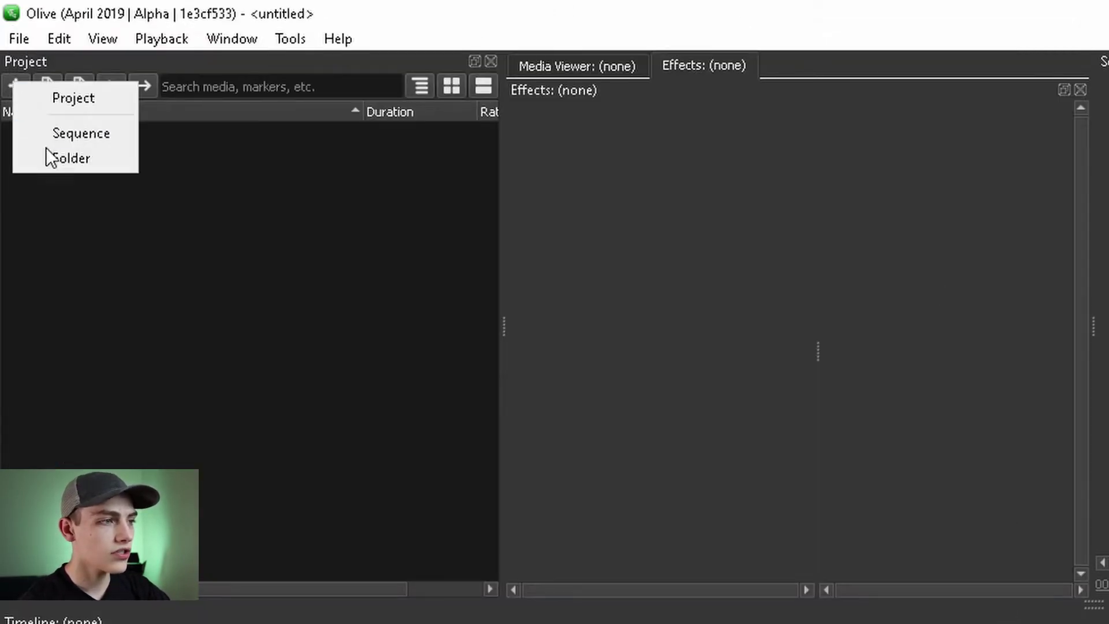
click(58, 133)
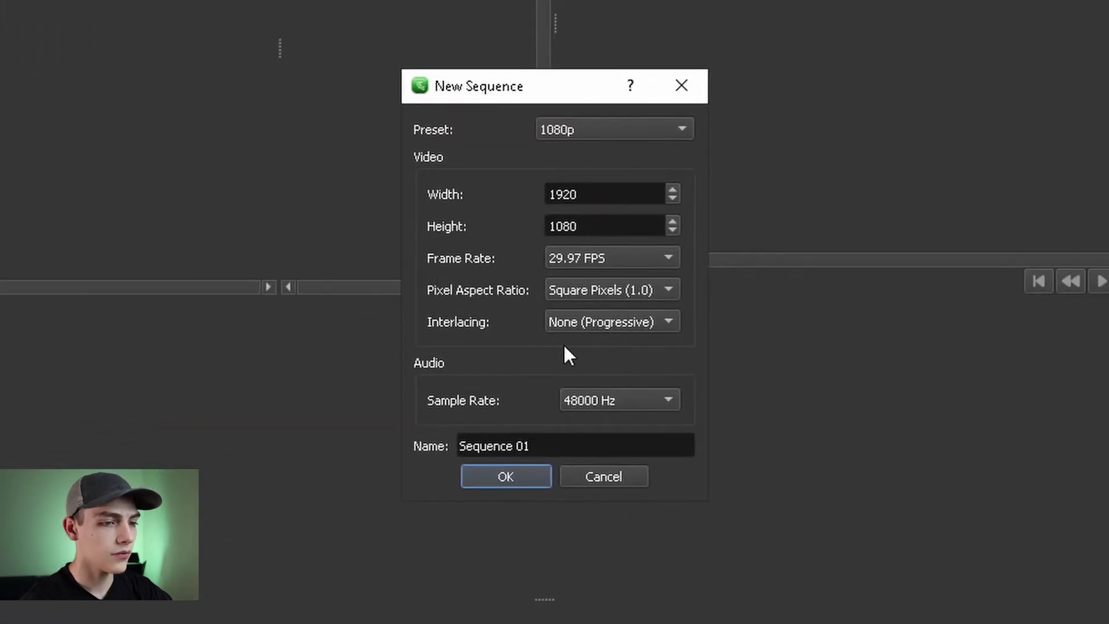
click(629, 453)
key(ctrl+a)
text(T)
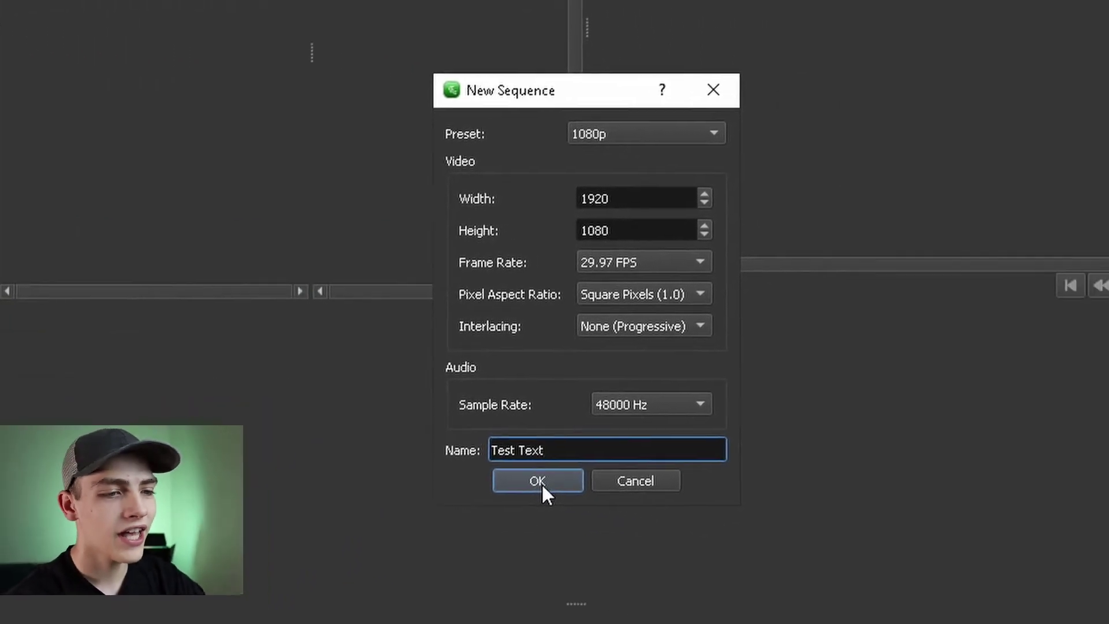
click(513, 454)
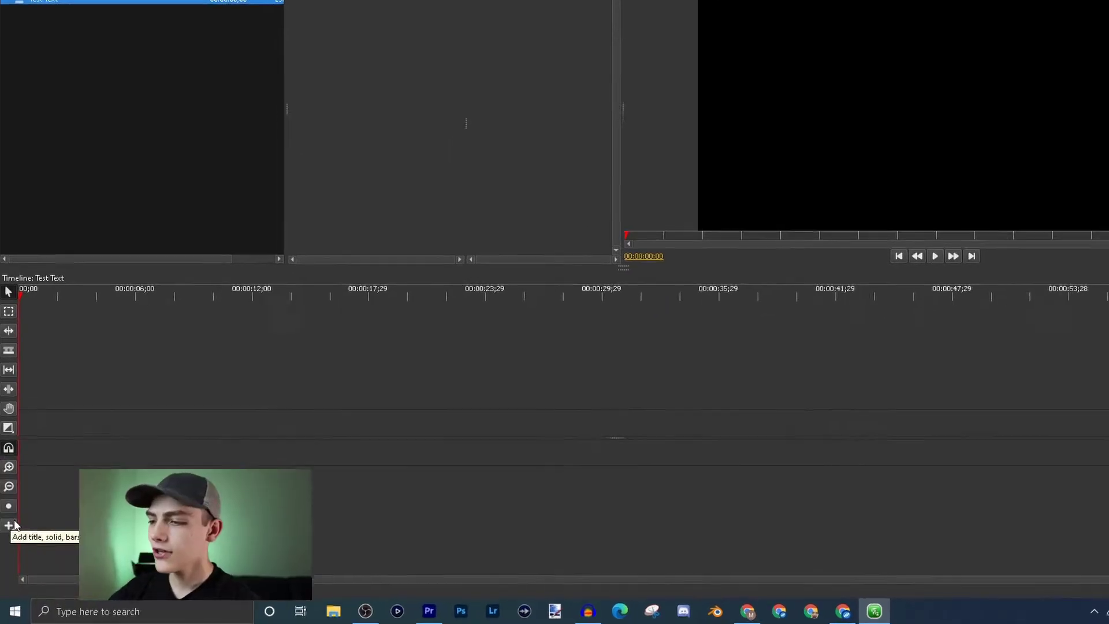
Add a Solid Color clip with an equal-length Title clip above it, and select the title
click(12, 525)
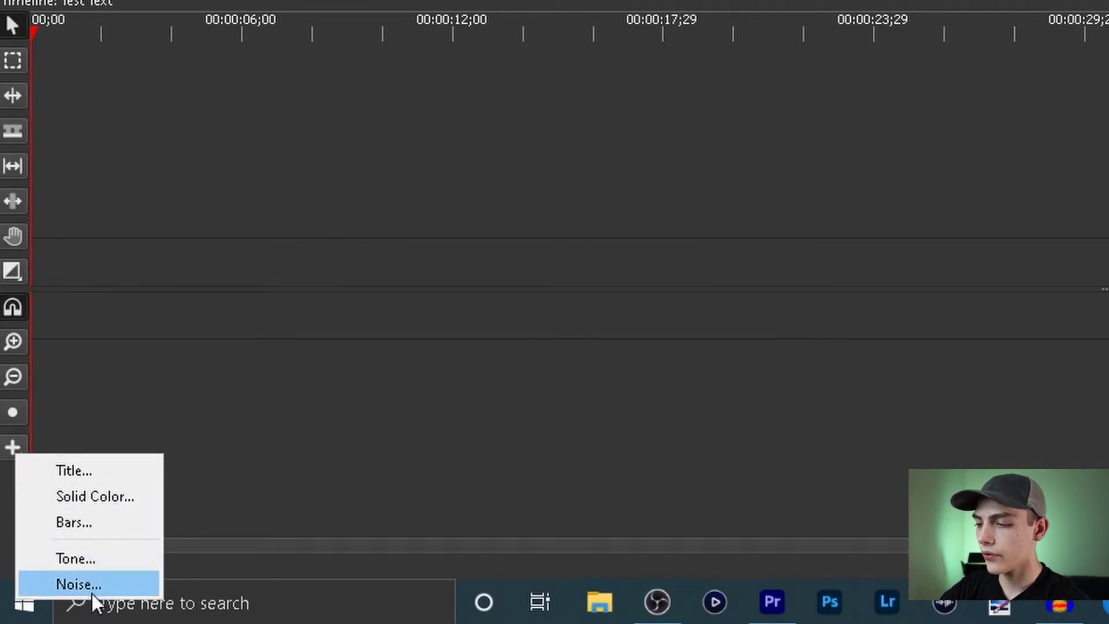
click(107, 507)
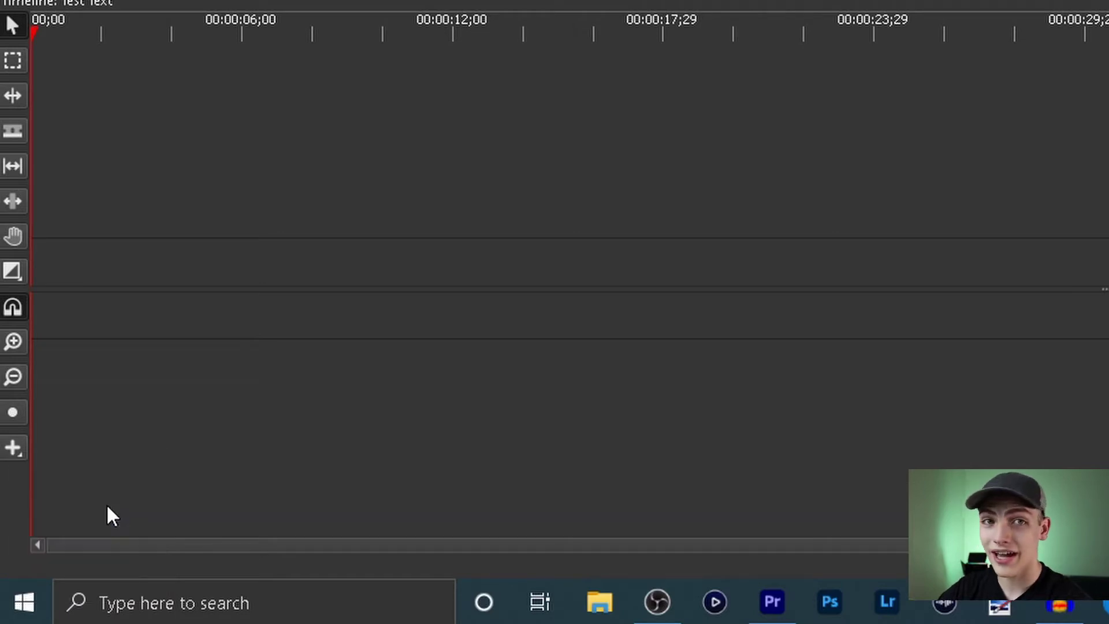
click(14, 451)
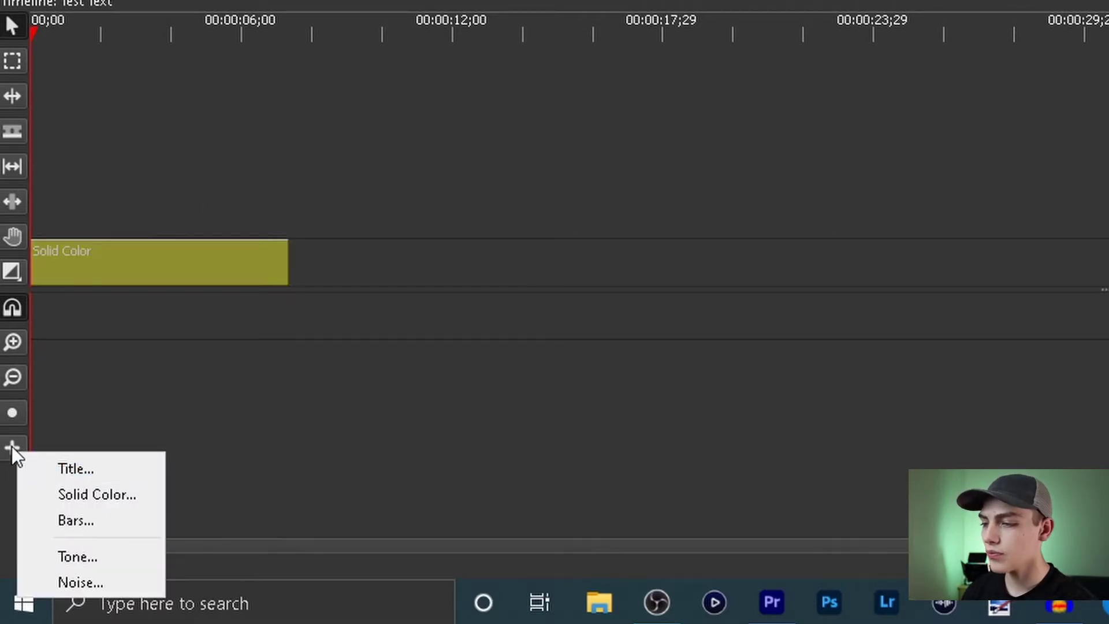
click(99, 208)
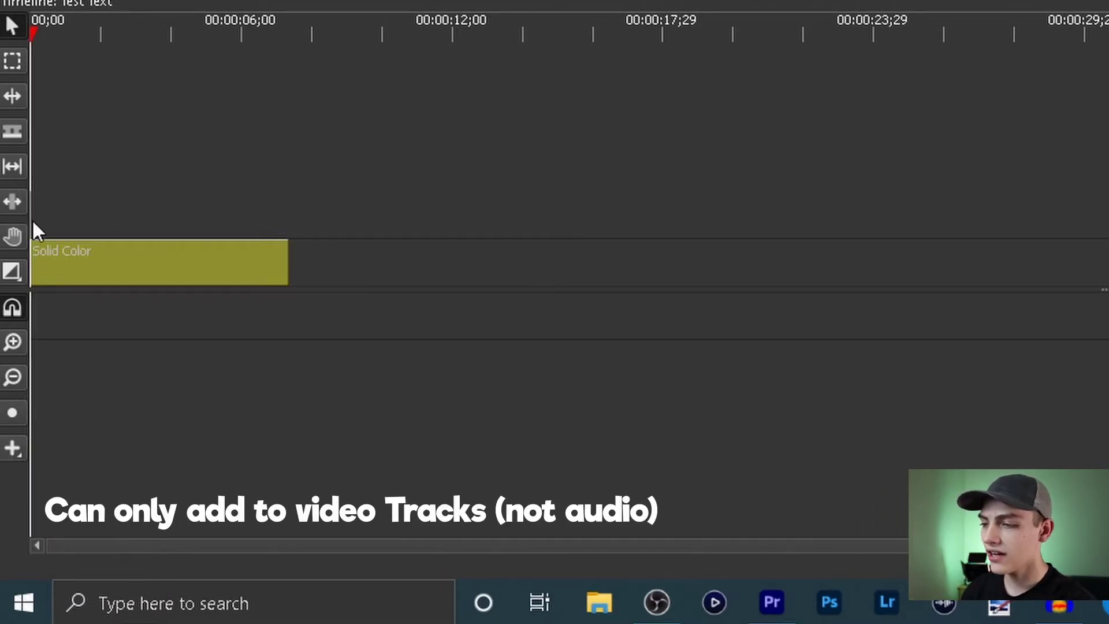
drag(35, 231, 290, 235)
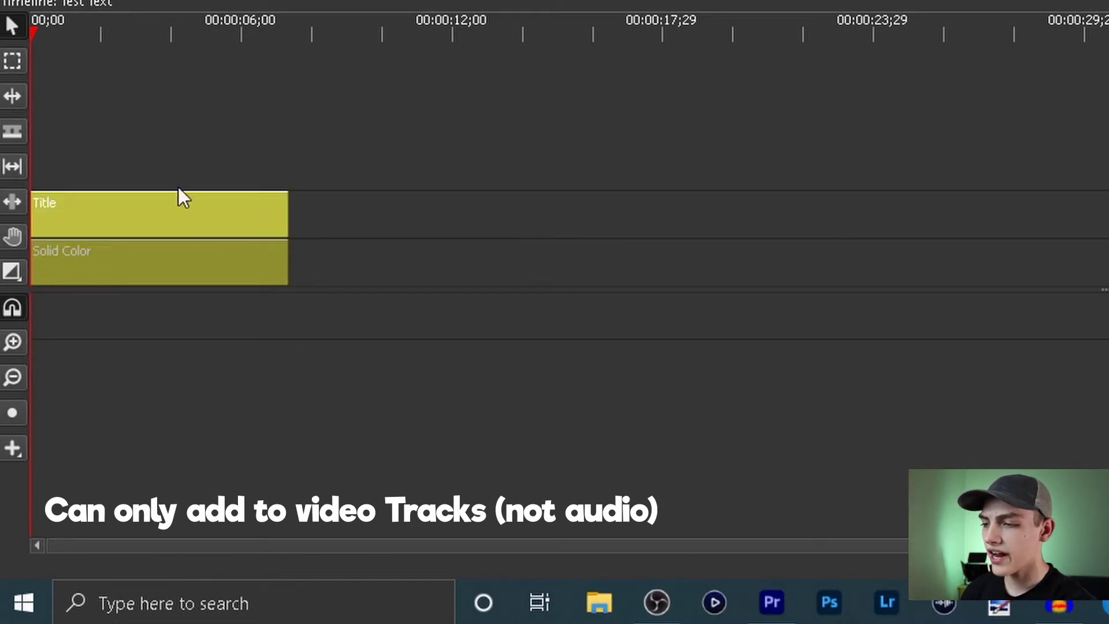
click(144, 231)
Toggle the title's Rich Text off and back on, then bring up its Edit Text dialog
drag(453, 168, 457, 261)
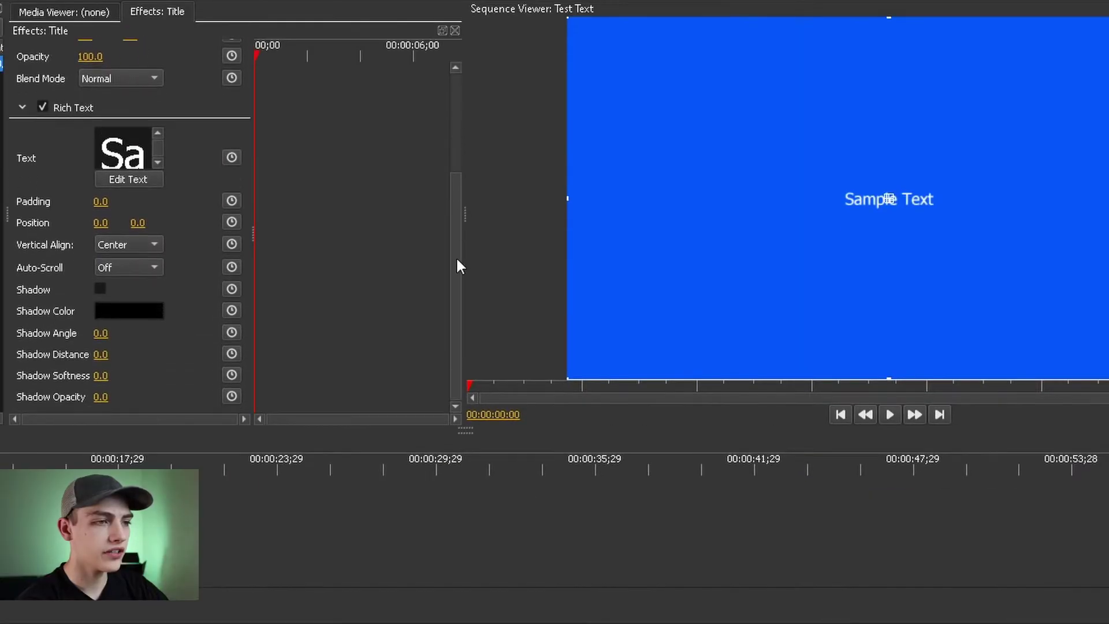
click(43, 107)
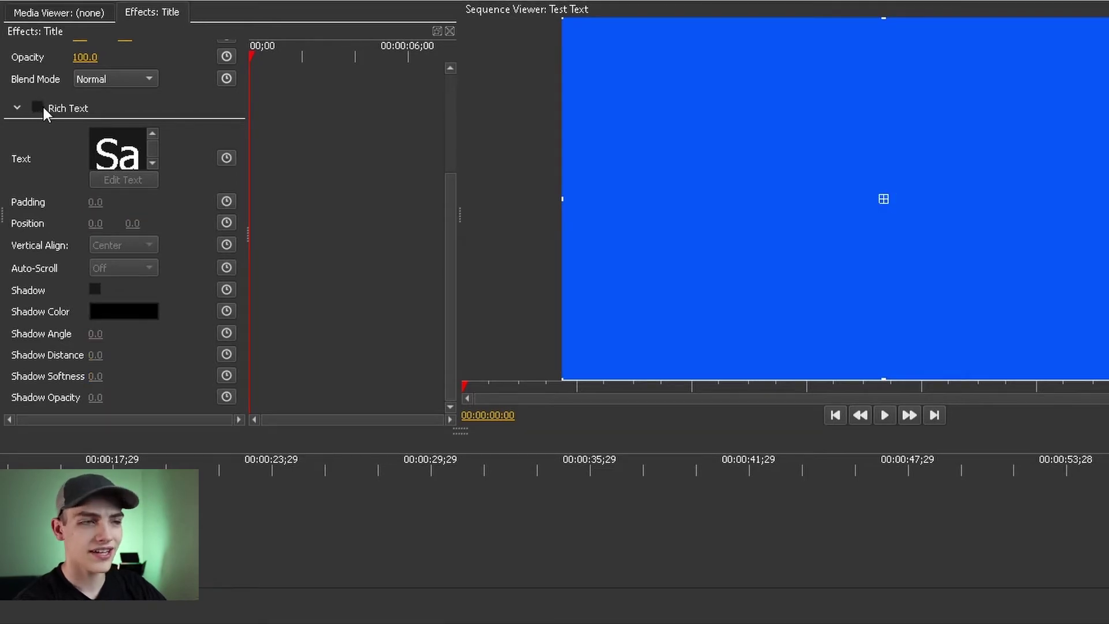
click(38, 108)
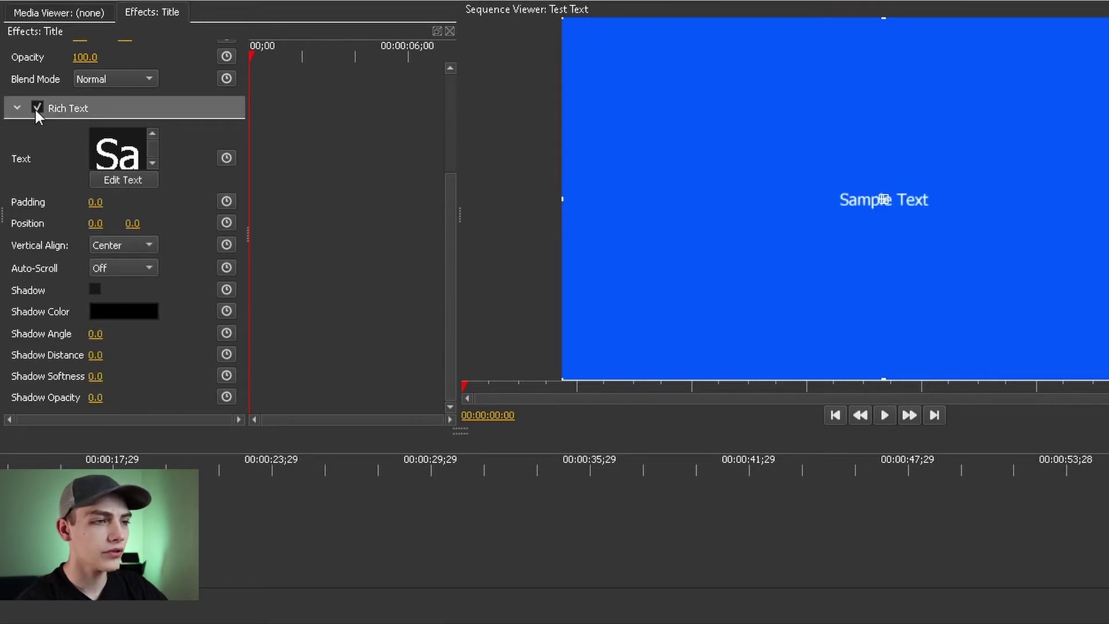
drag(95, 149, 119, 149)
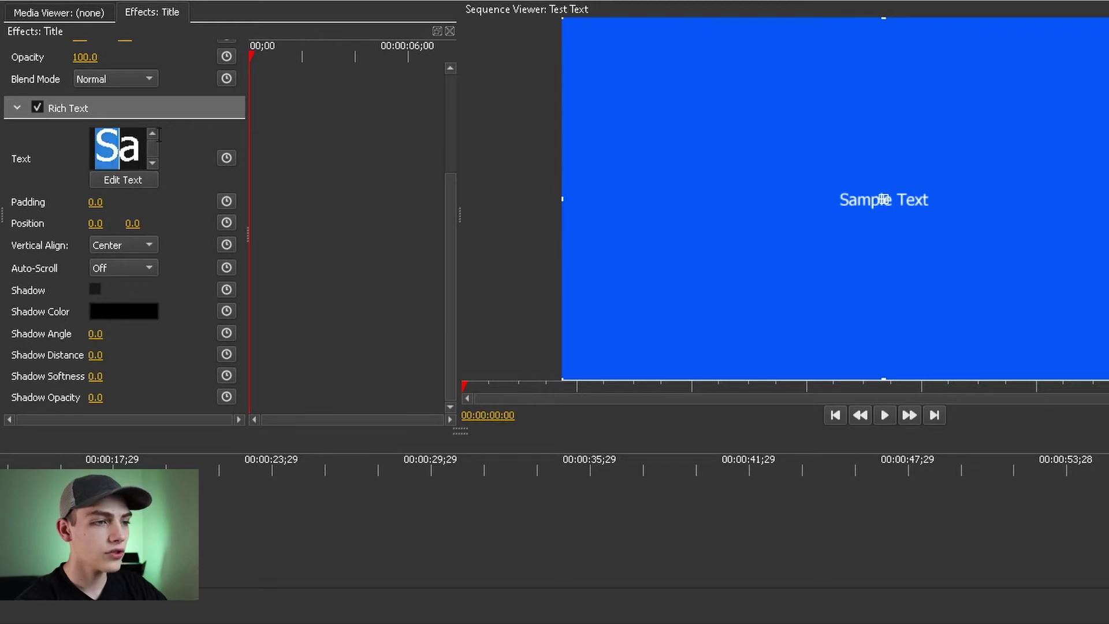
click(118, 179)
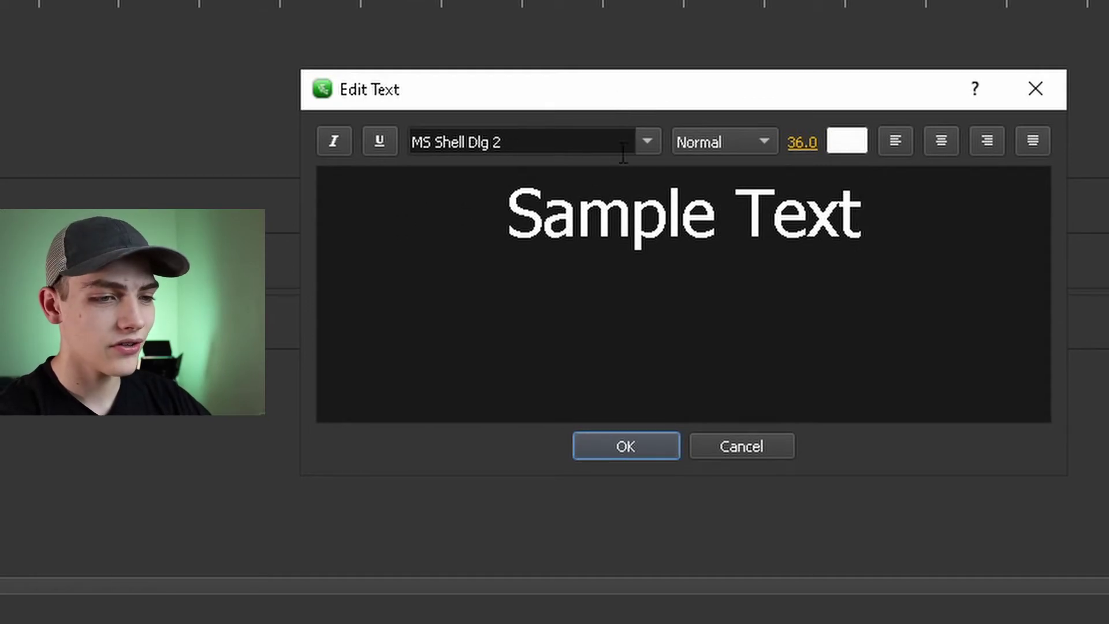
Set all the title text to Montserrat Subrayada in Bold weight
click(646, 143)
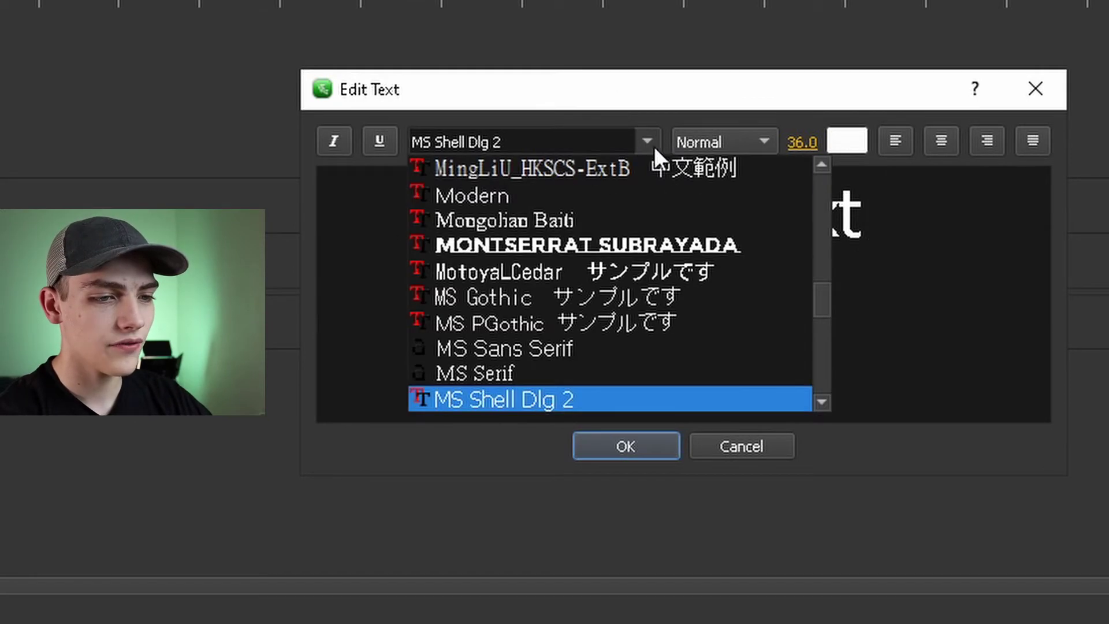
click(563, 246)
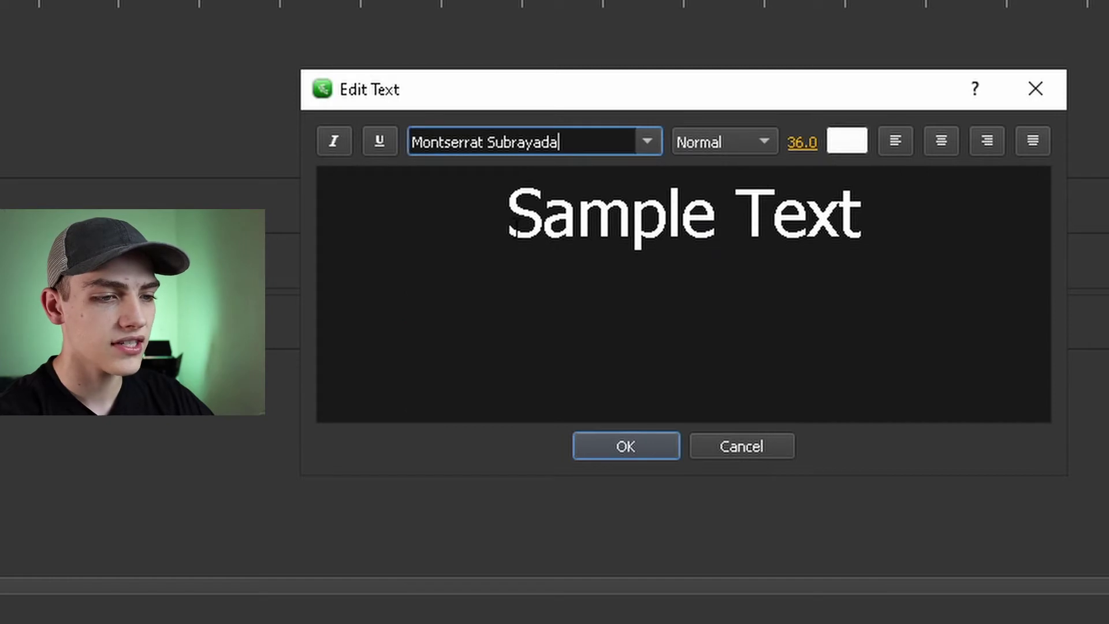
key(Tab)
key(ctrl+a)
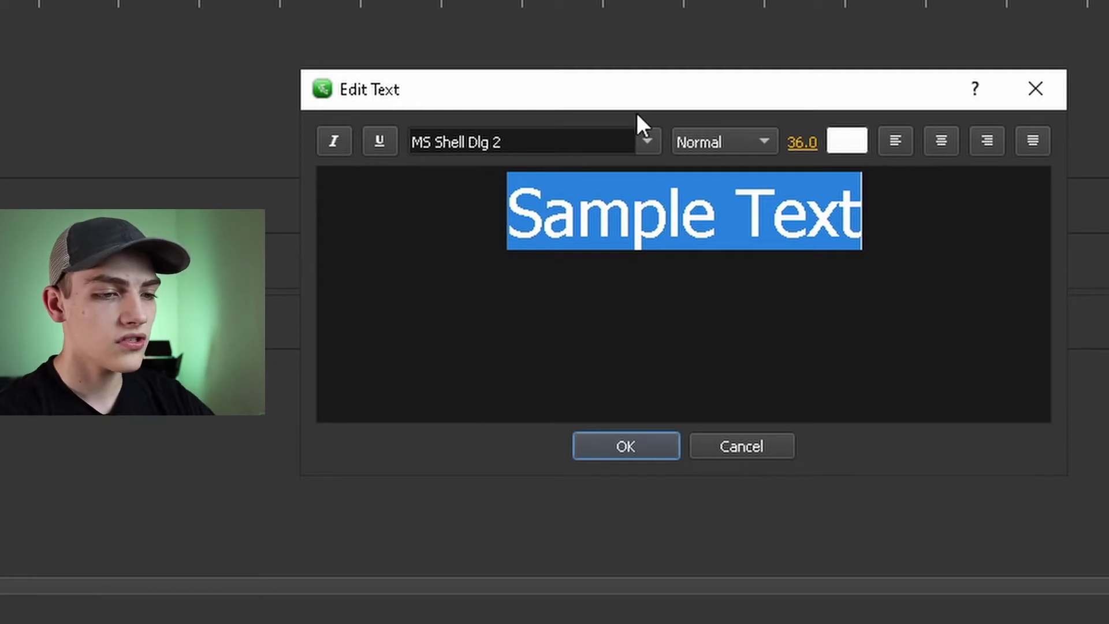
click(649, 143)
click(585, 243)
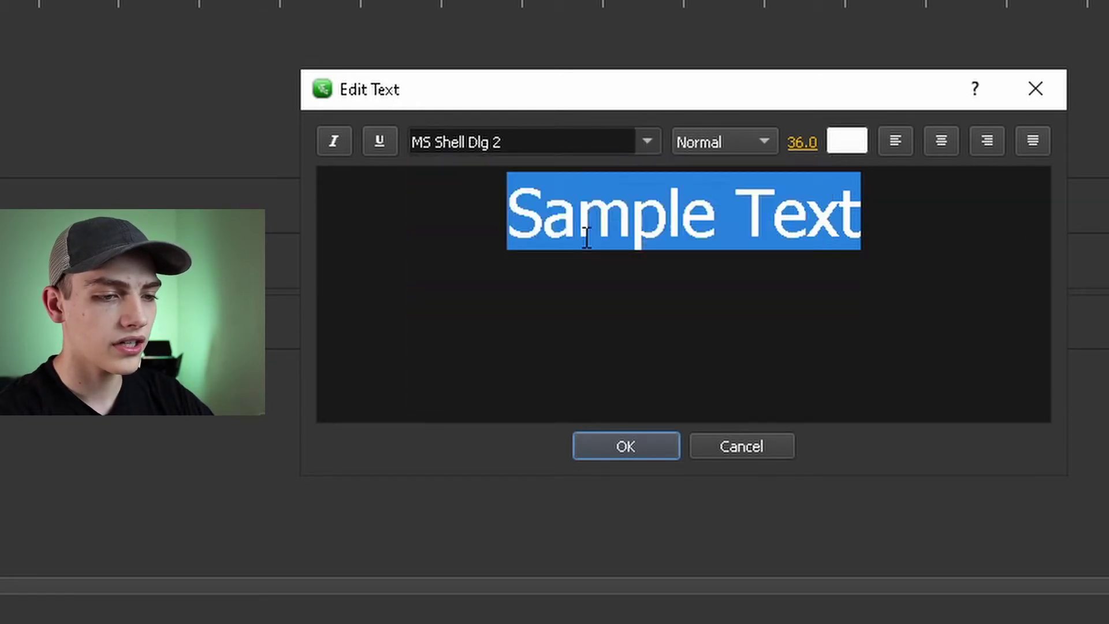
click(737, 144)
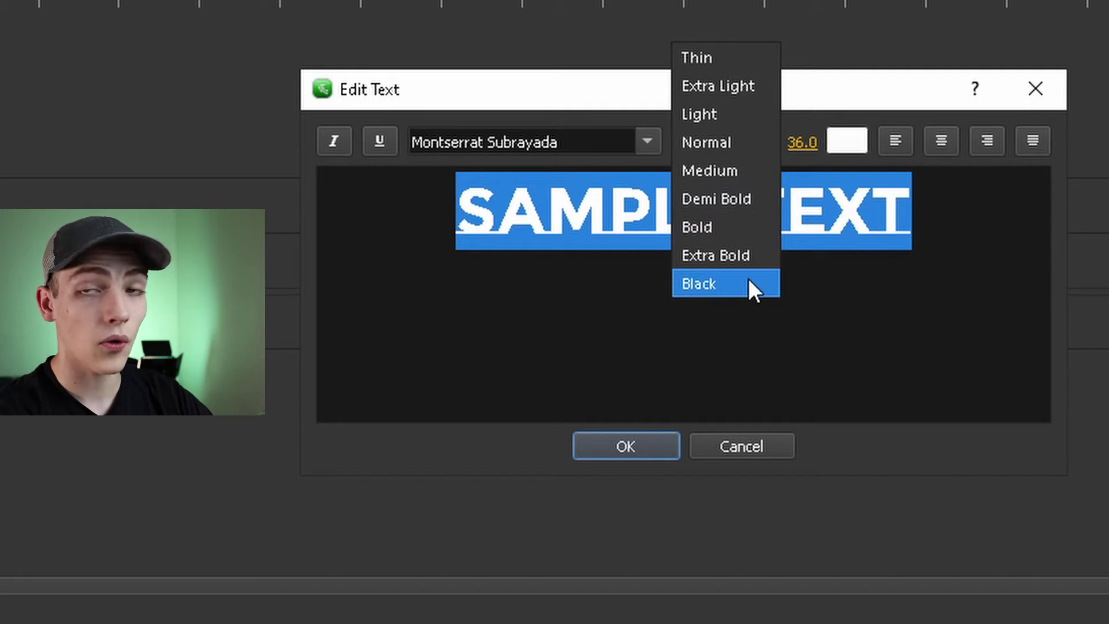
key(Escape)
key(Down)
key(Down)
key(Down)
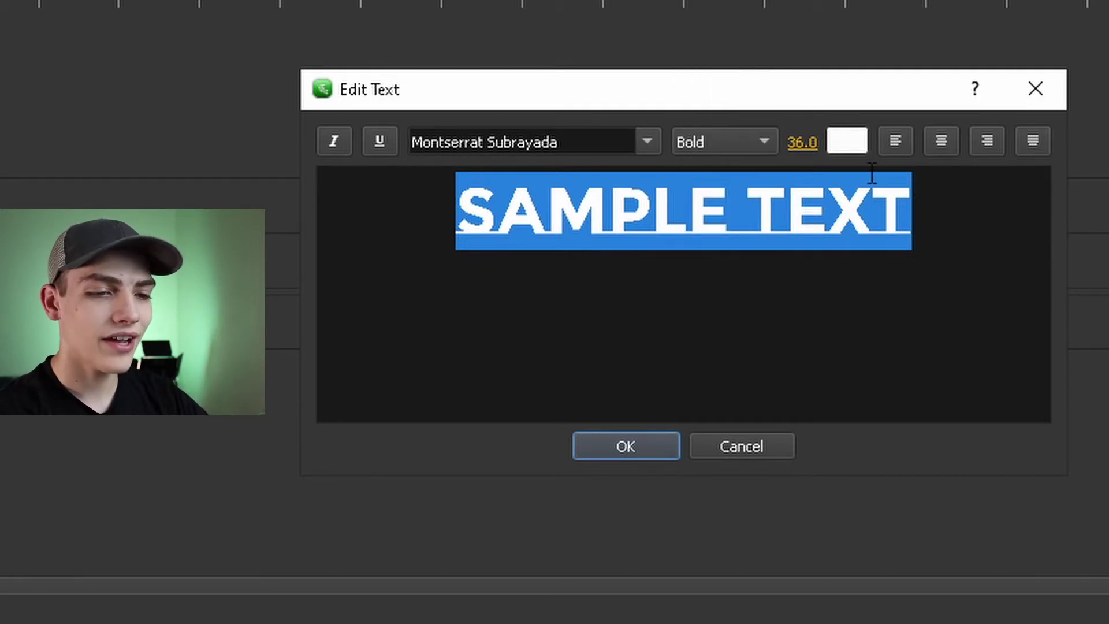
Preview a light blue colour without keeping it, then set size 200 and centre alignment
click(834, 140)
drag(762, 69, 586, 243)
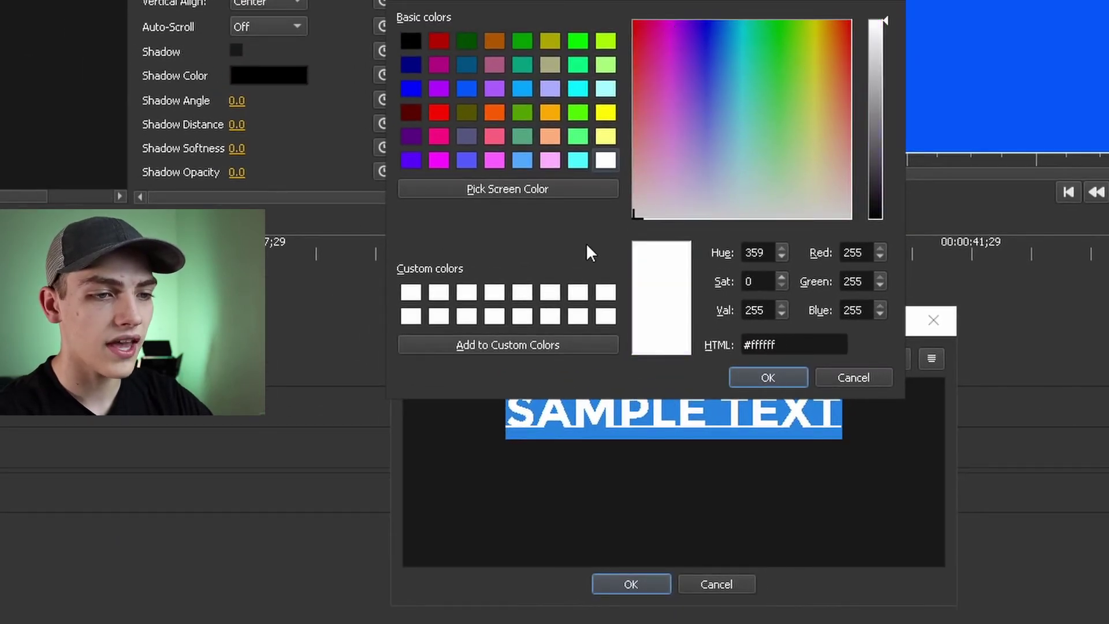
click(770, 385)
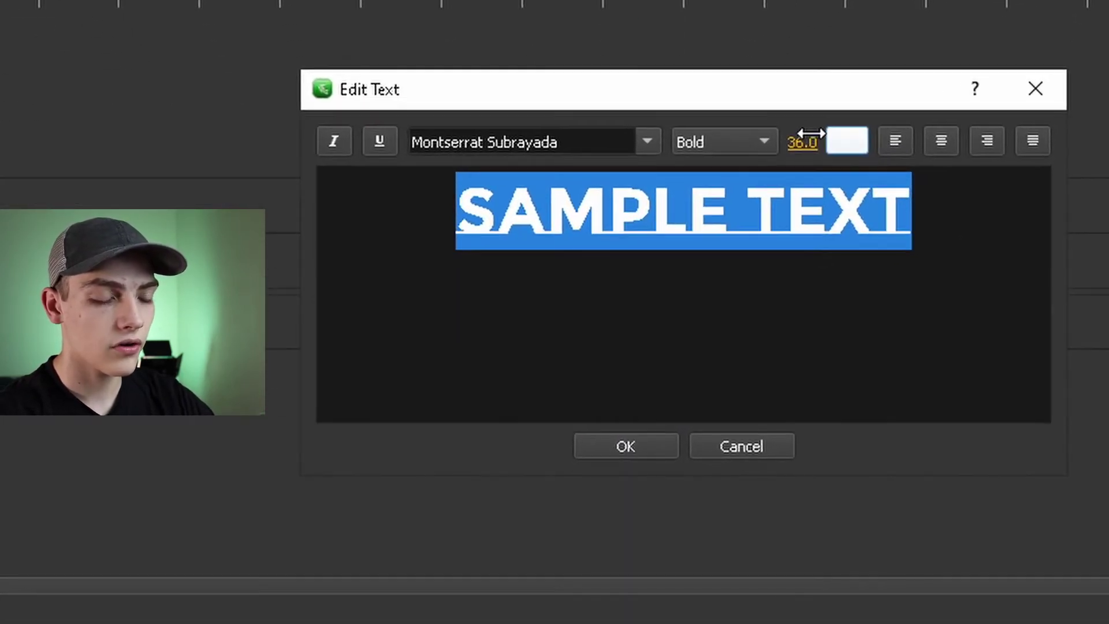
click(806, 141)
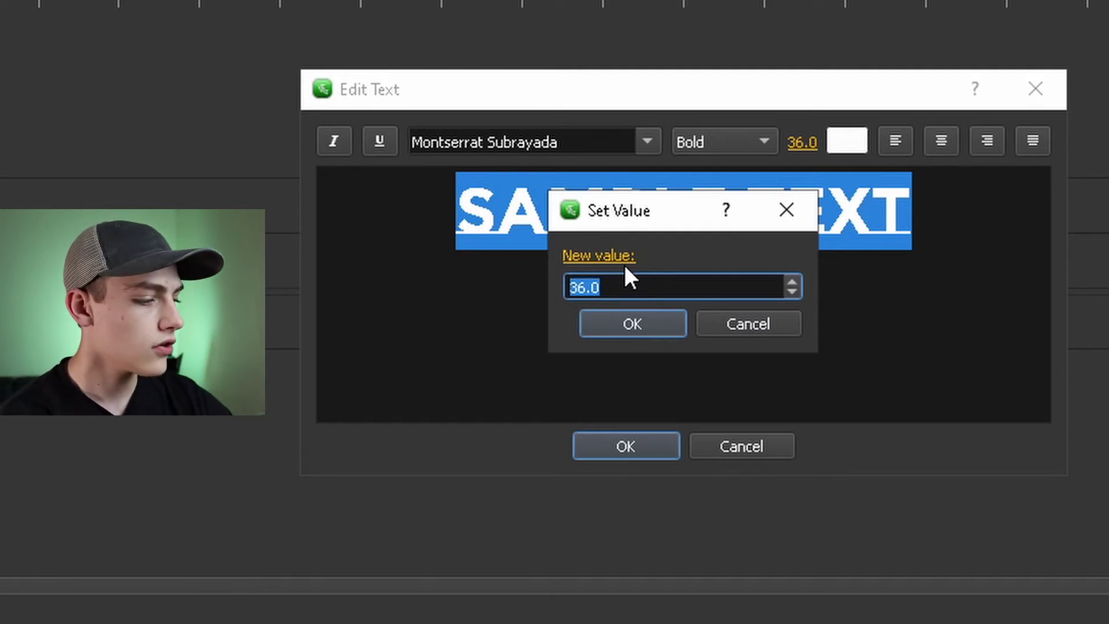
text(200)
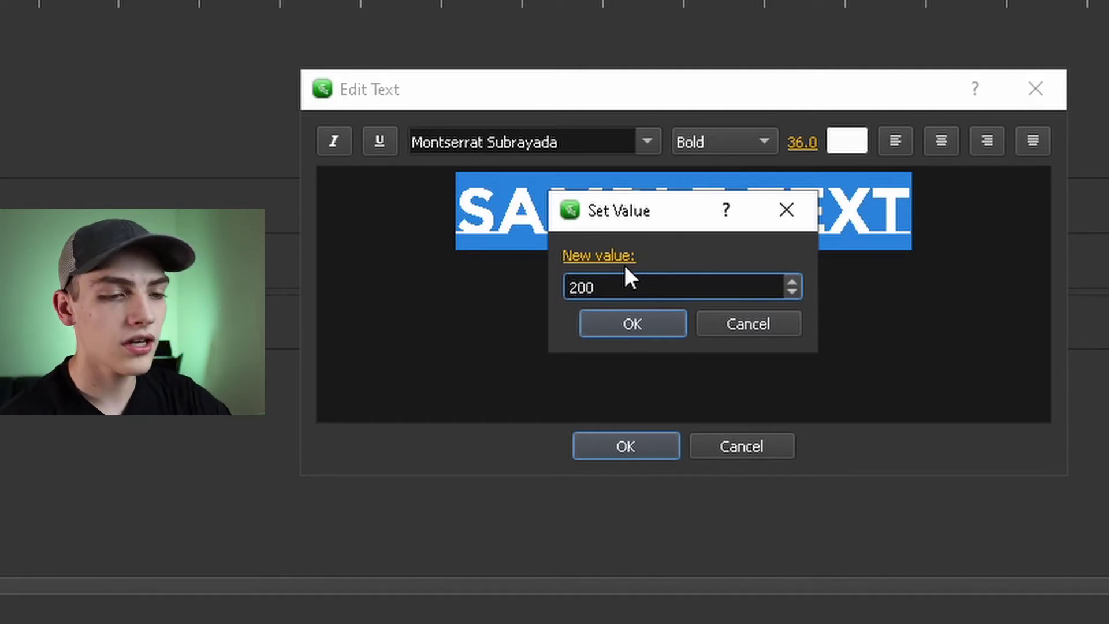
click(632, 324)
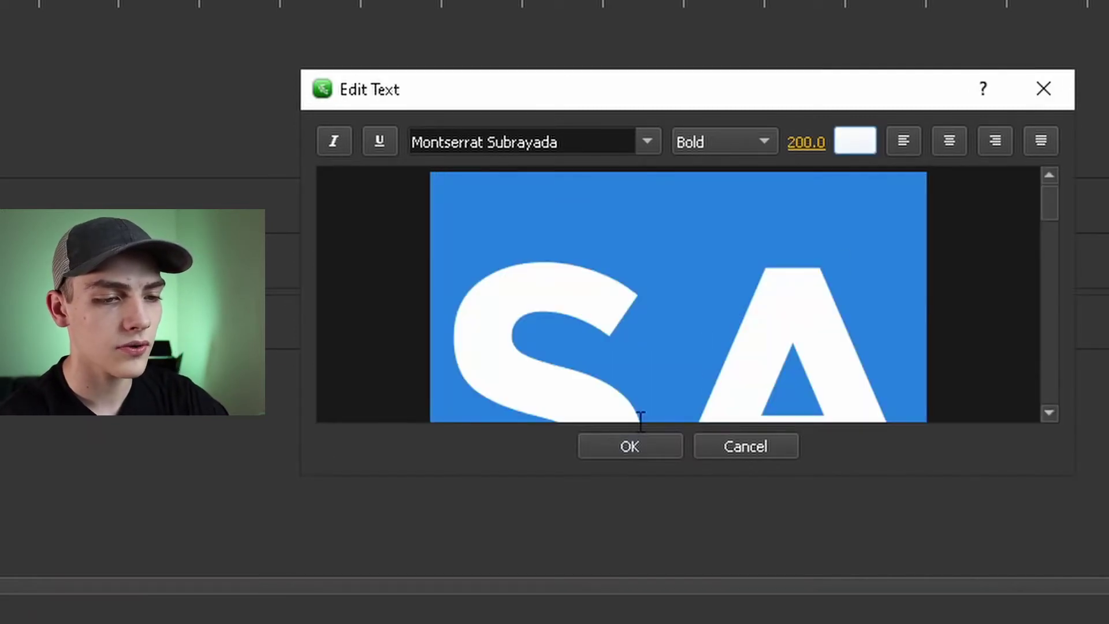
click(911, 143)
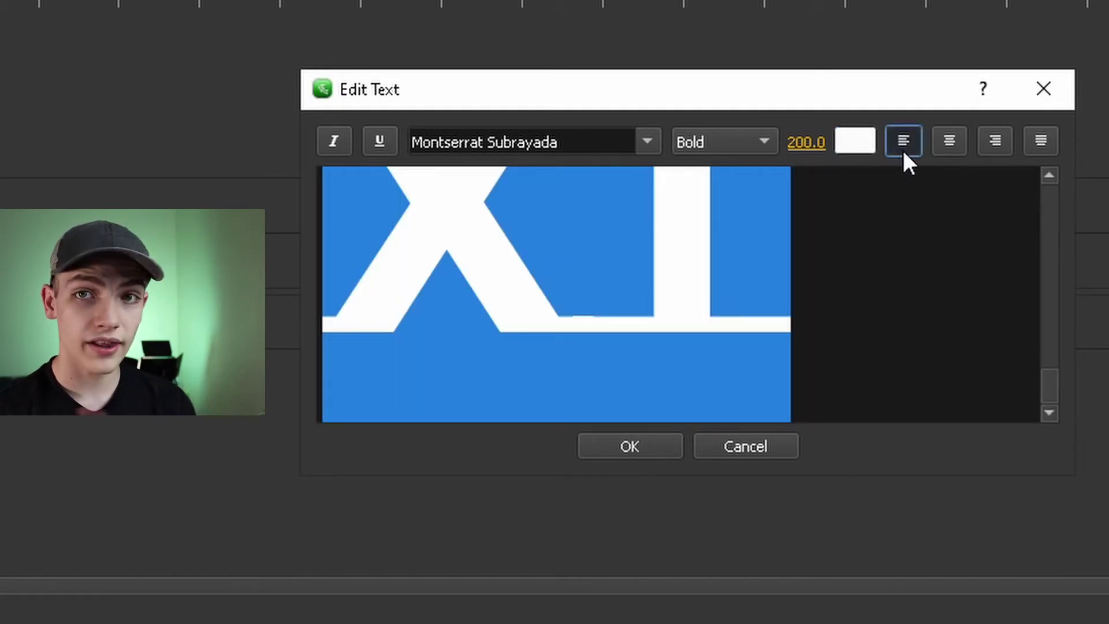
click(949, 143)
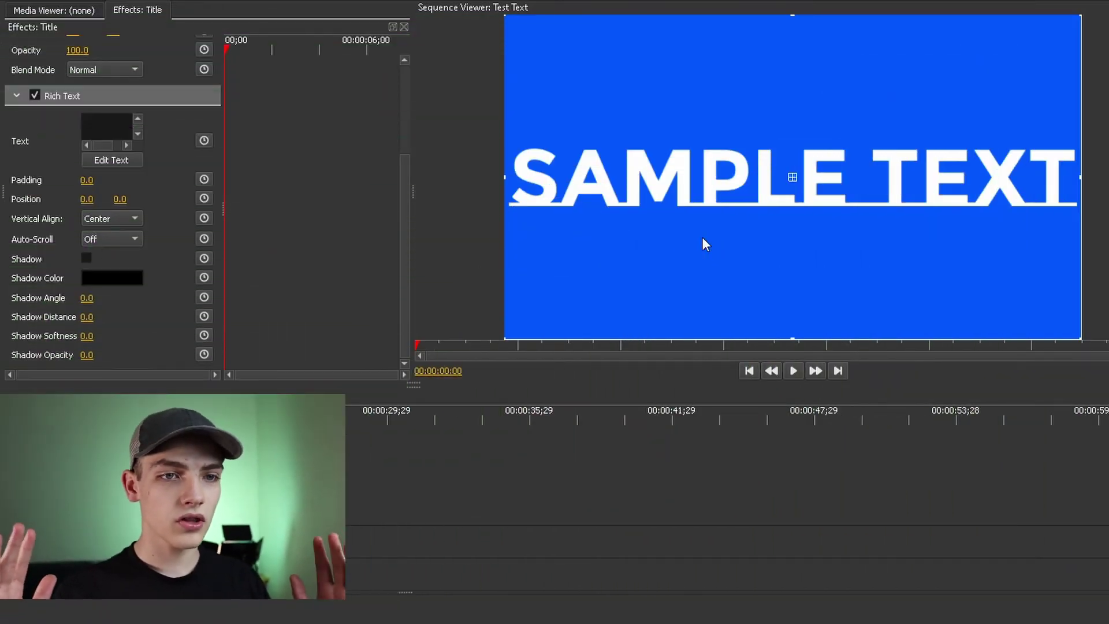
Replace the title's text with 'HEY BRO' in the Edit Text dialog
click(137, 160)
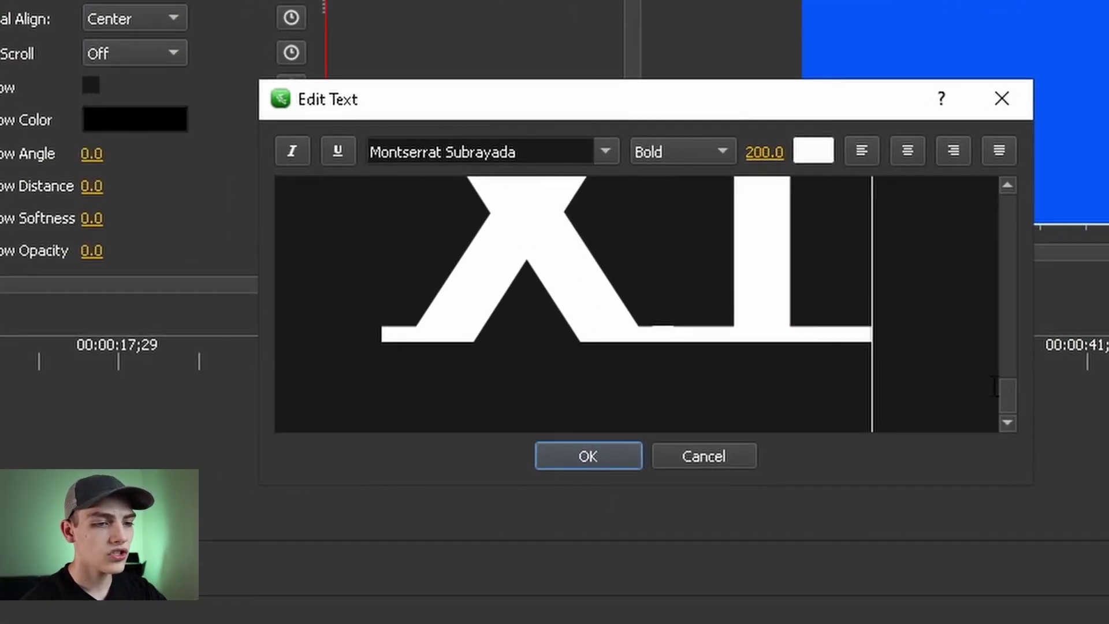
drag(936, 384, 404, 176)
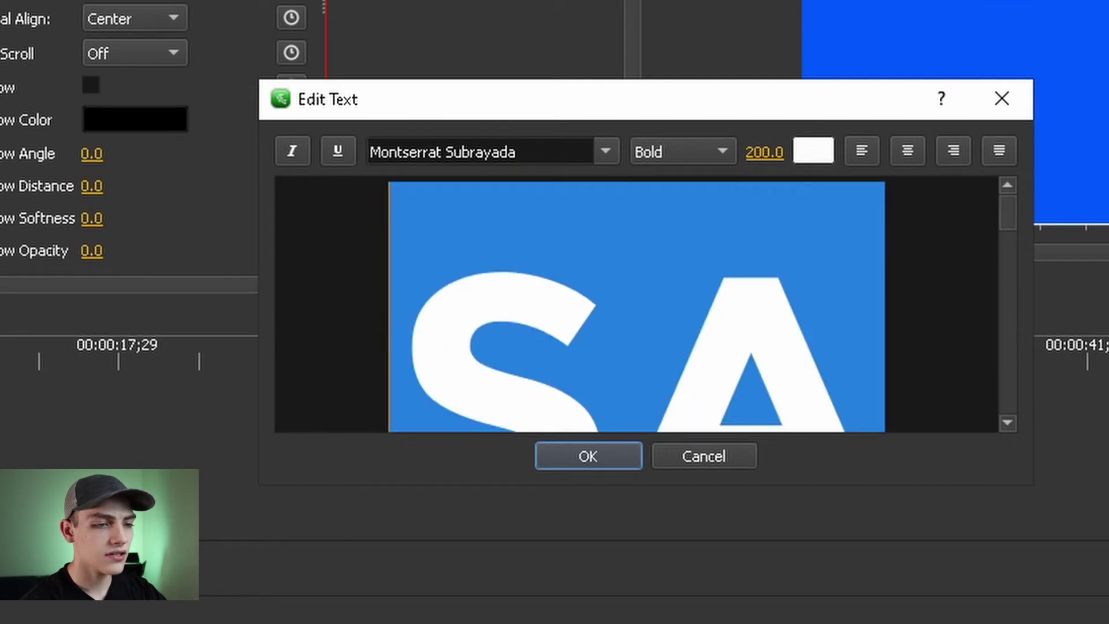
scroll(636, 303, down, 2)
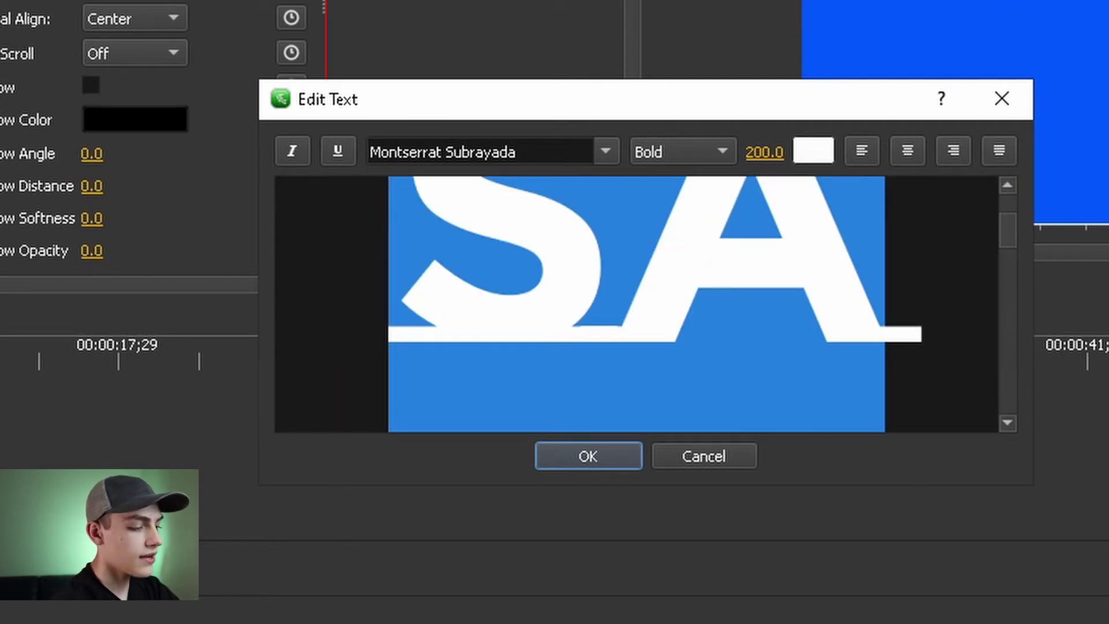
text(HEY V)
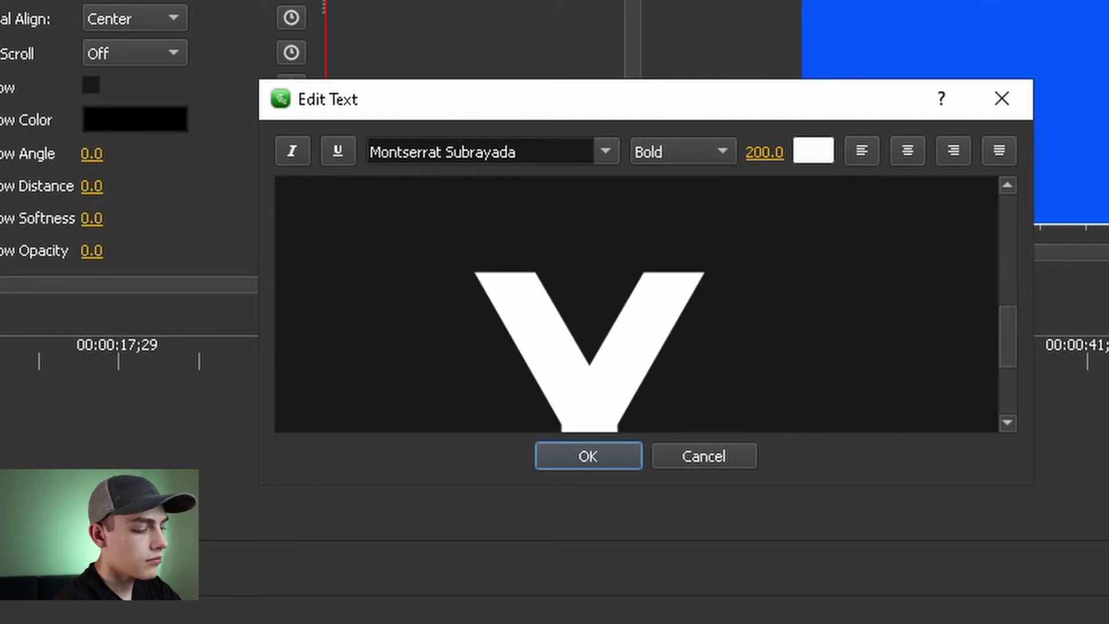
key(BackSpace)
text(BOO)
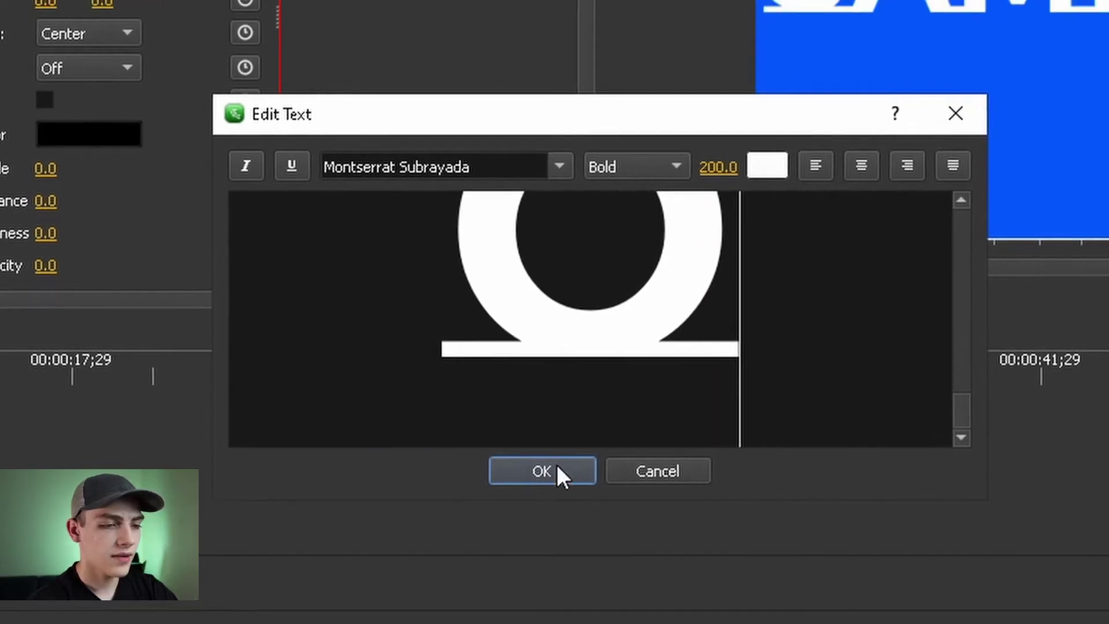
click(558, 469)
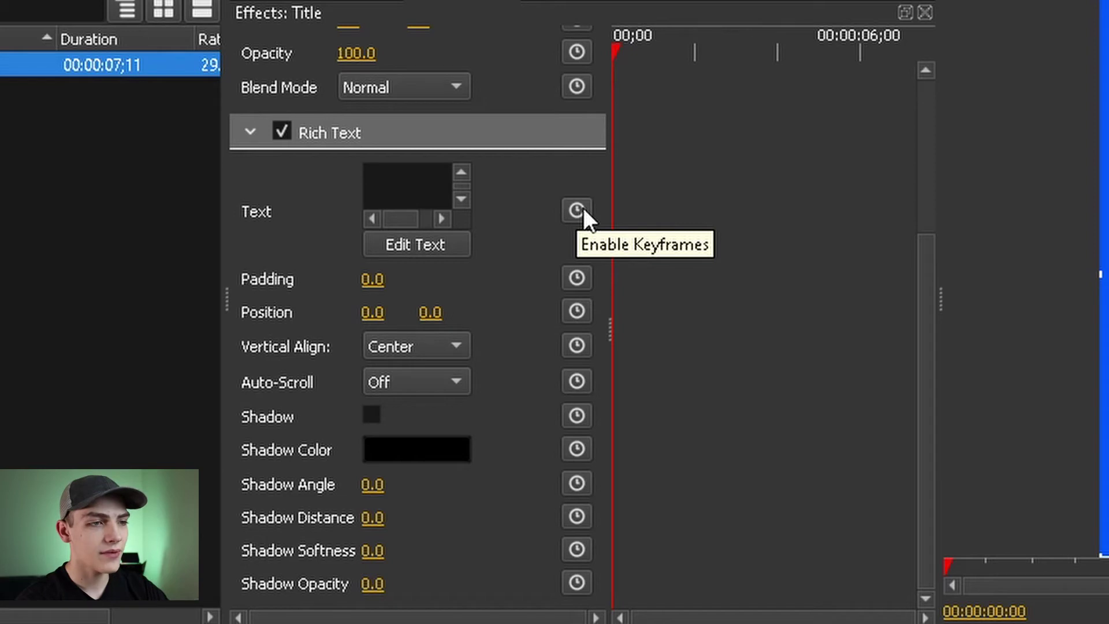
Enable Position keyframes and lower the title to Y 195 at about 3;09
click(577, 311)
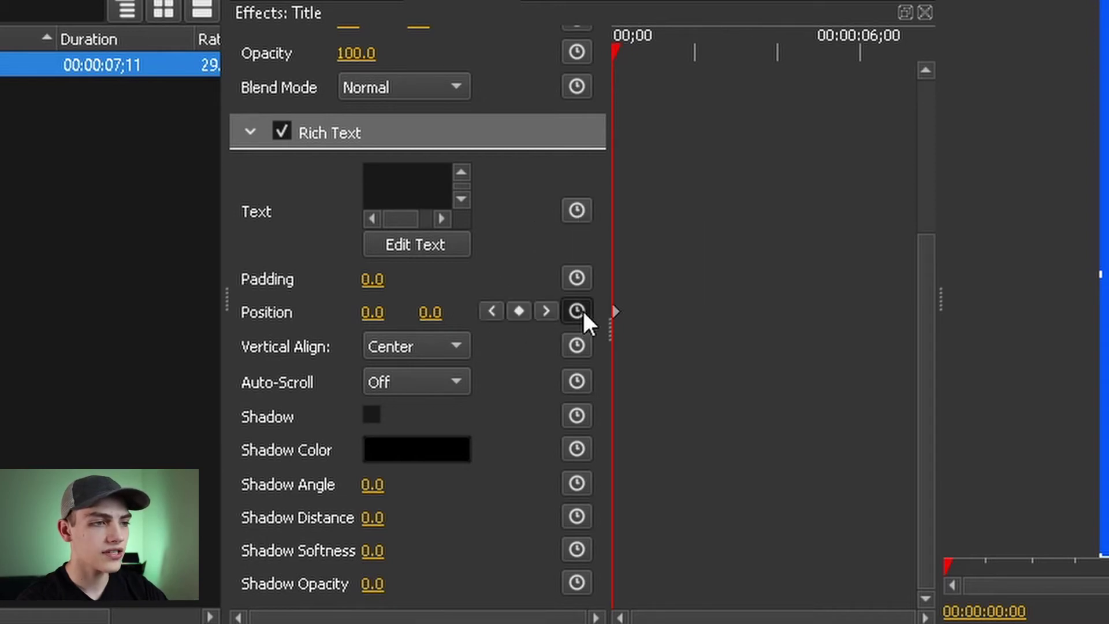
click(748, 53)
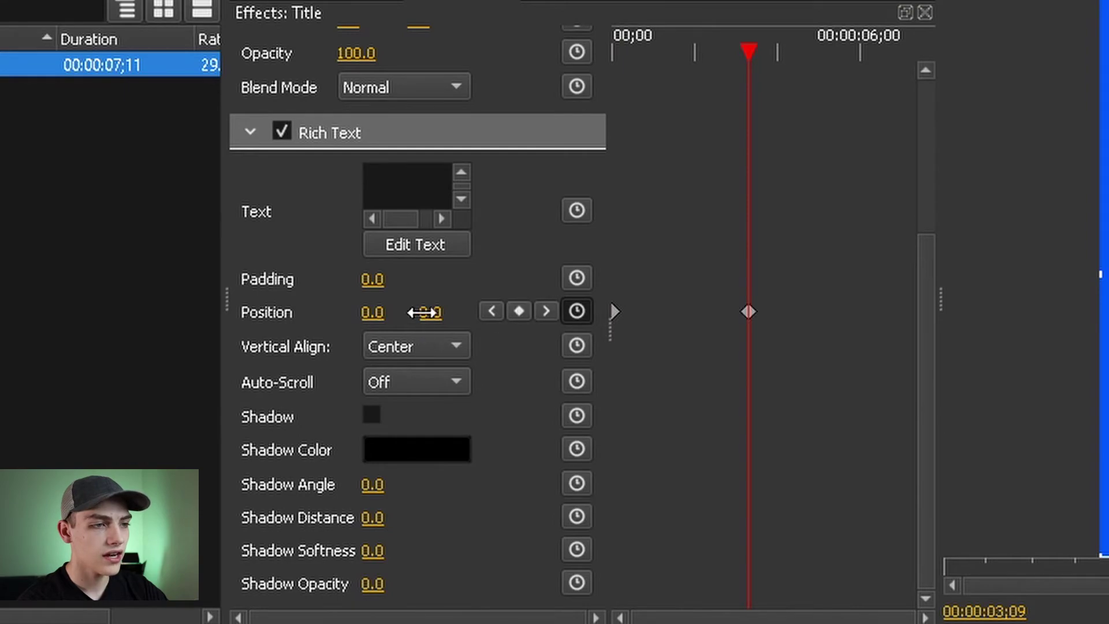
drag(422, 313, 491, 312)
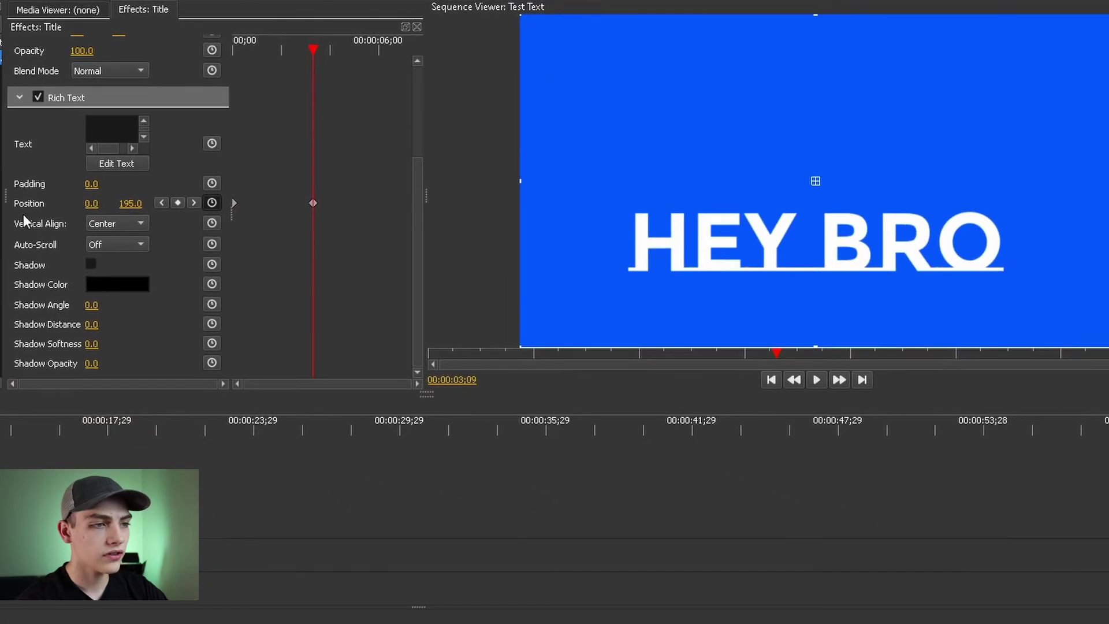
click(91, 203)
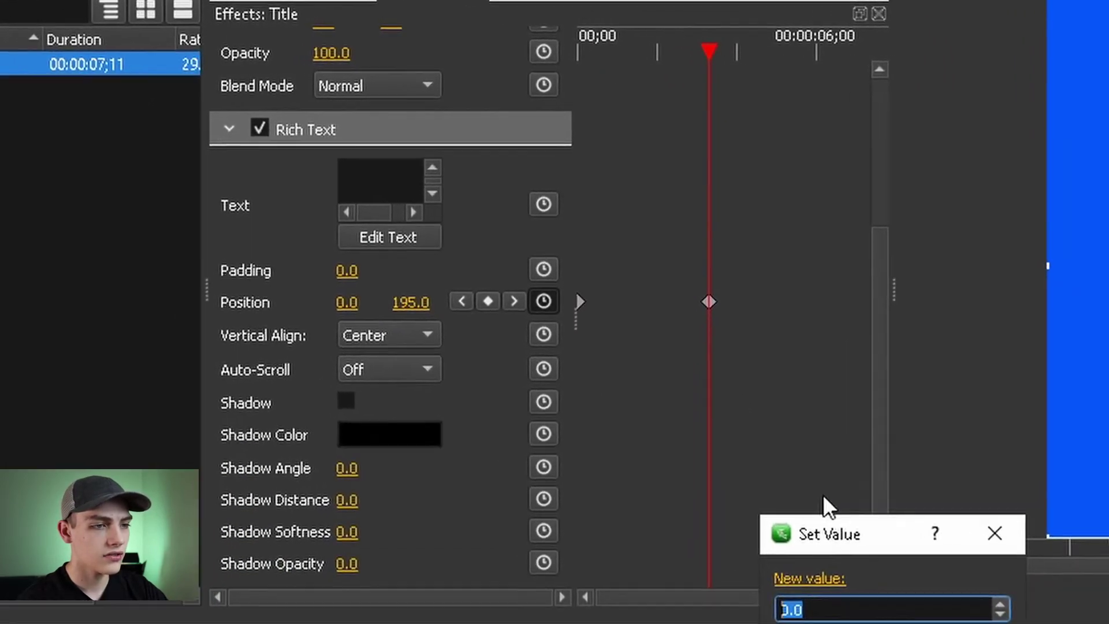
key(Return)
key(space)
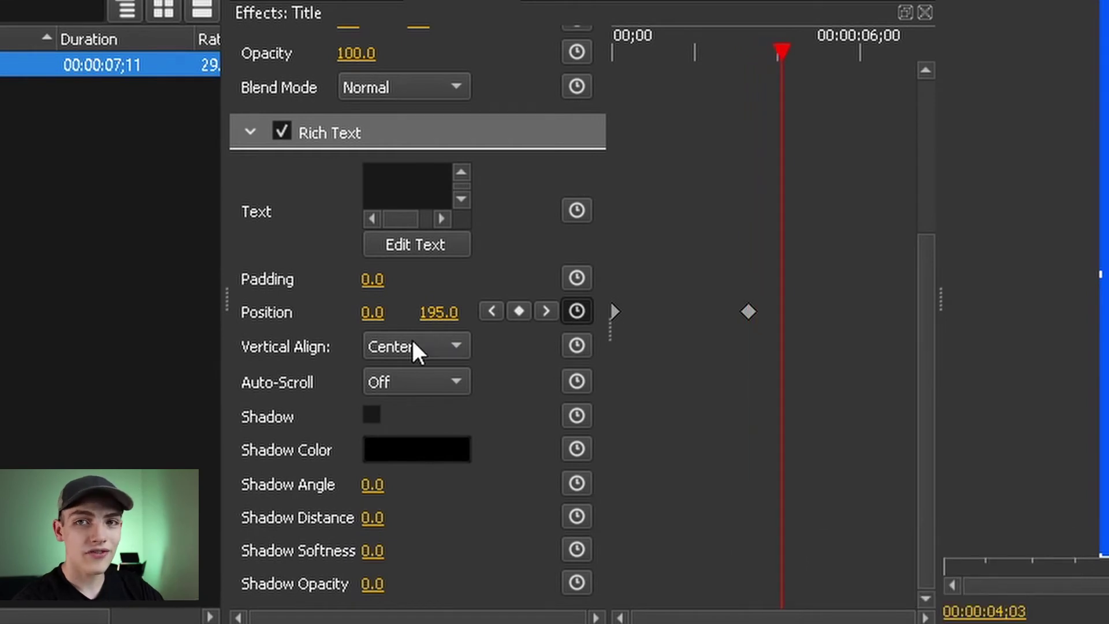
Add a later keyframe sliding the title left to X -277, then return to the clip start
click(373, 313)
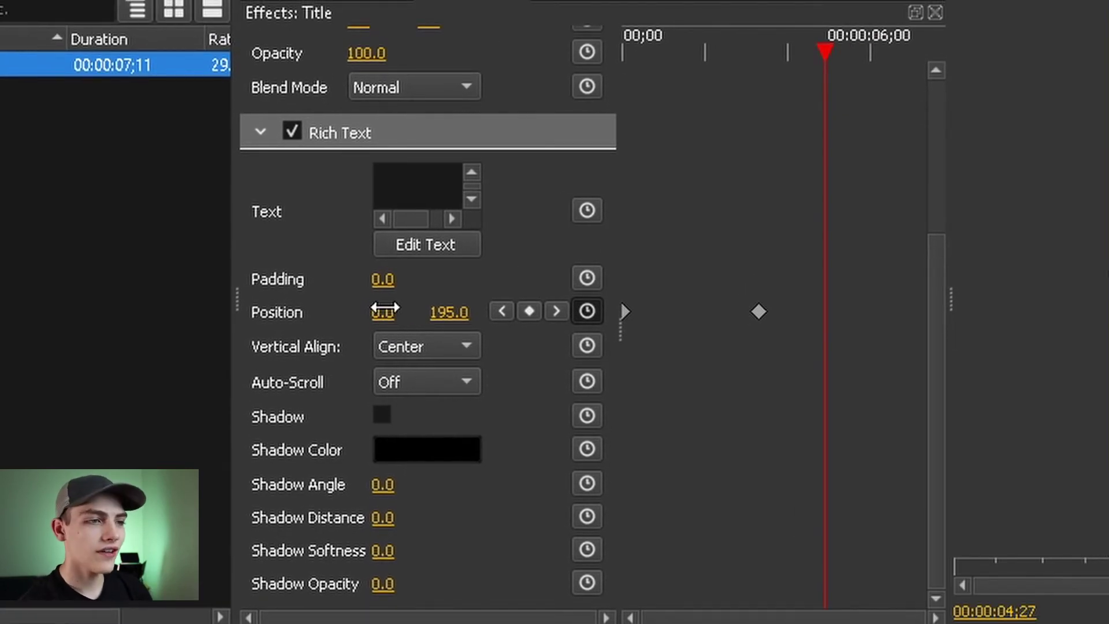
drag(385, 306, 200, 307)
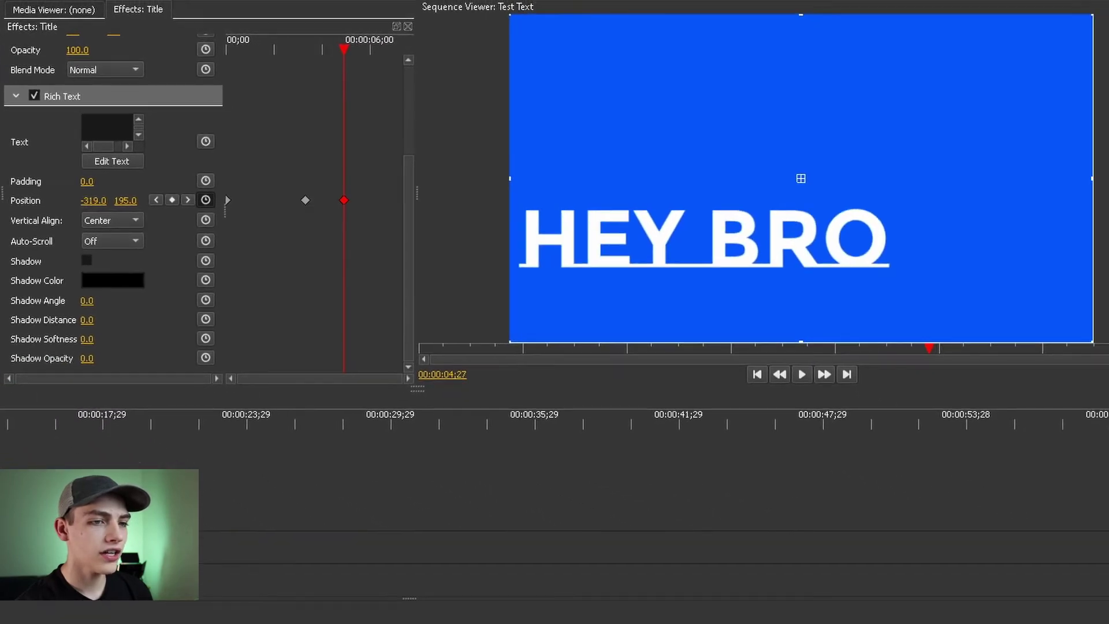
drag(87, 201, 90, 200)
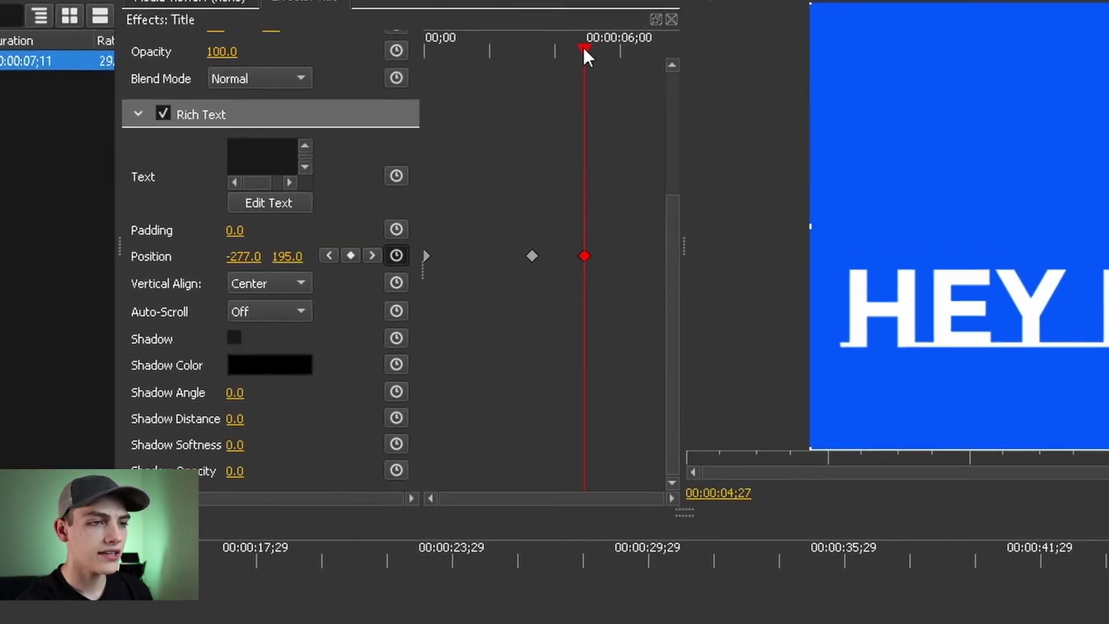
drag(344, 42, 302, 53)
drag(758, 53, 826, 208)
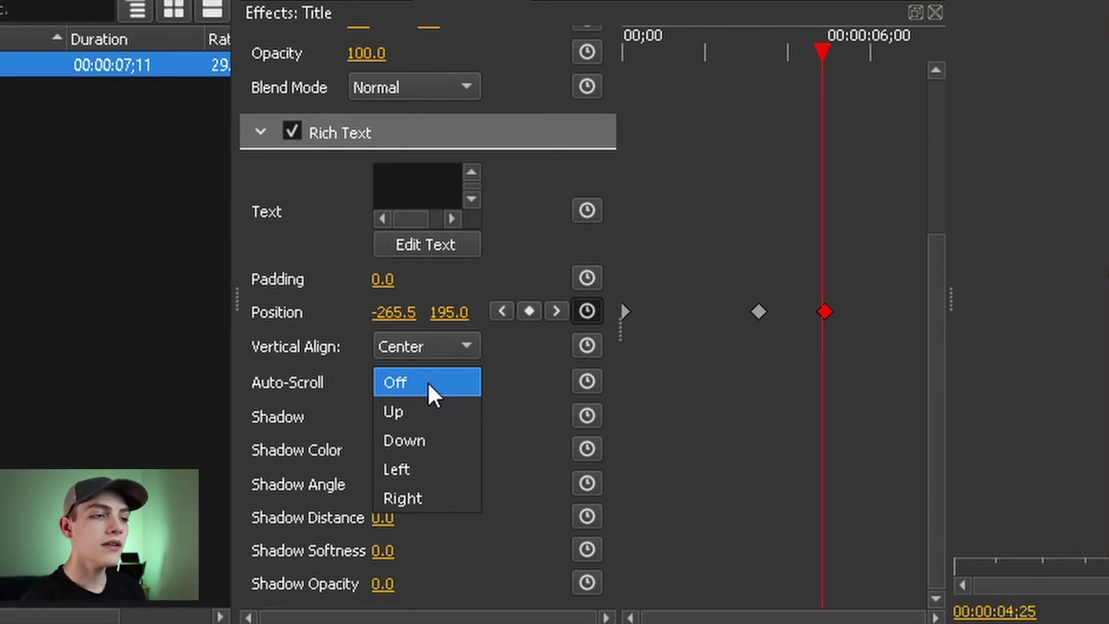
click(415, 407)
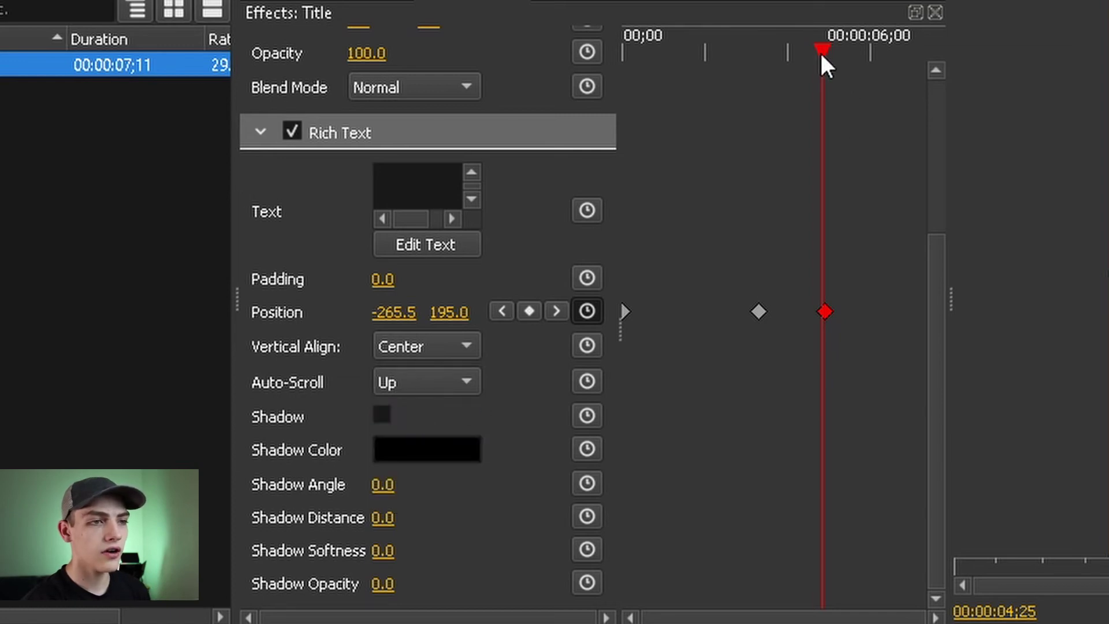
drag(807, 55, 682, 73)
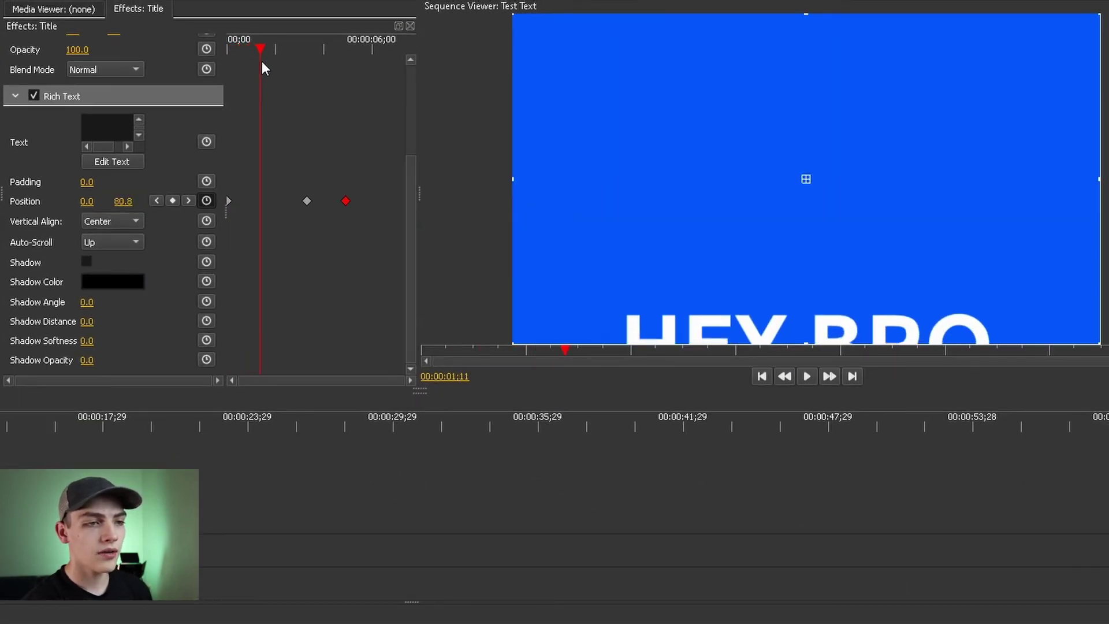
drag(262, 62, 410, 62)
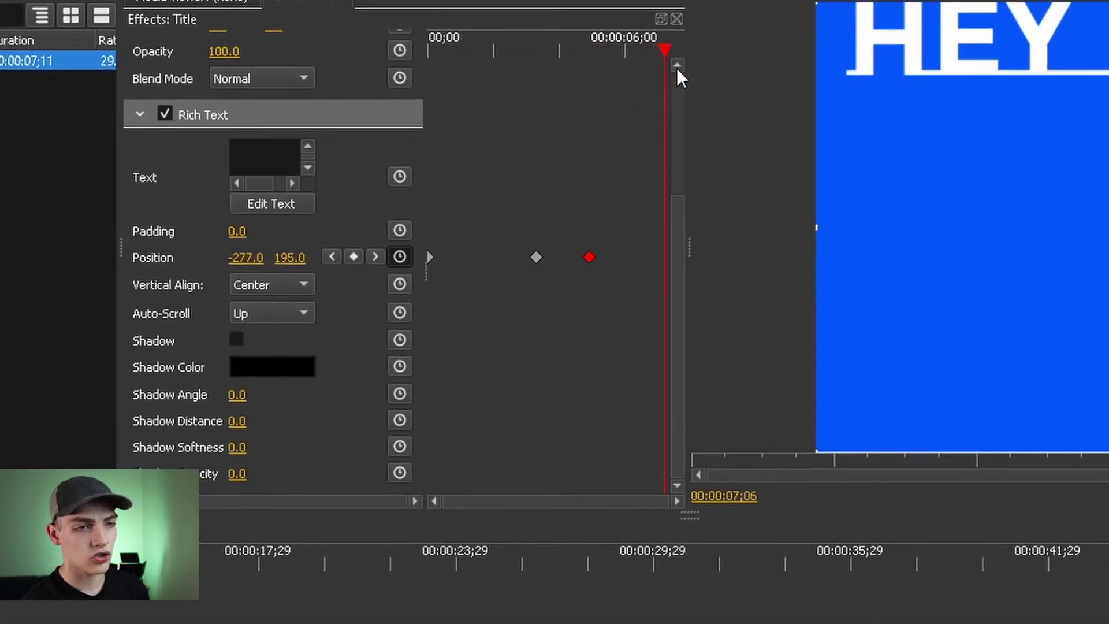
drag(677, 68, 696, 68)
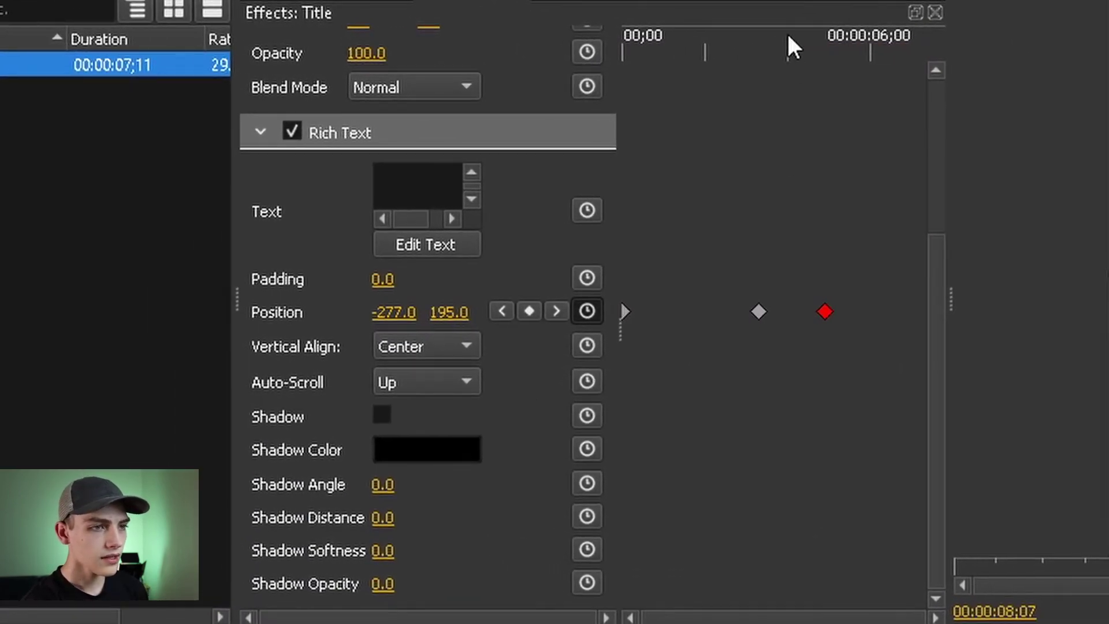
click(733, 64)
click(473, 373)
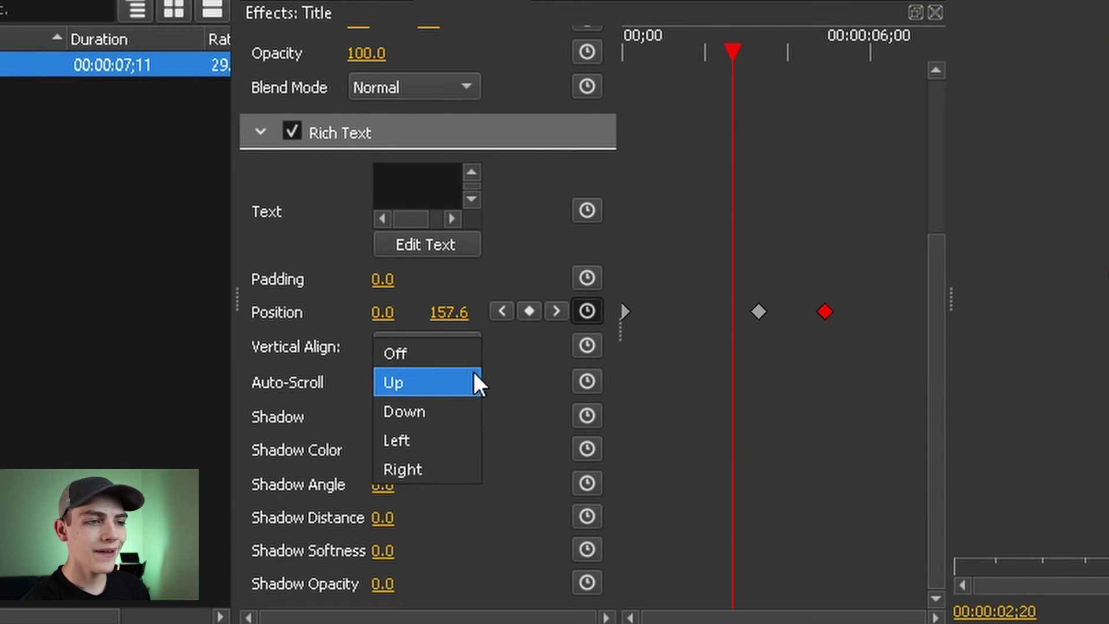
click(446, 350)
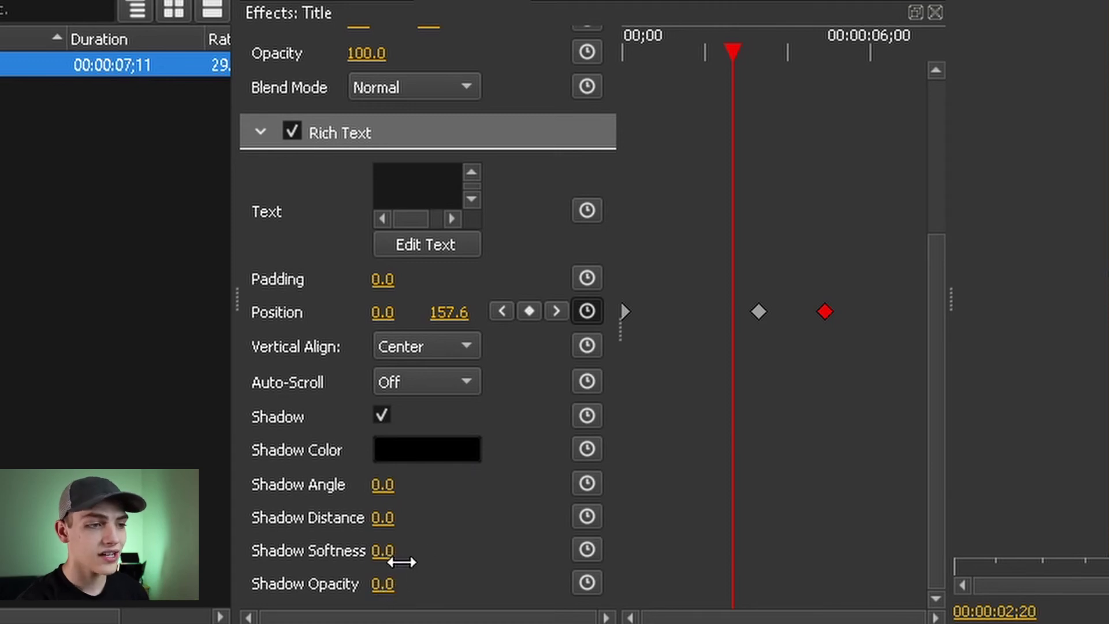
Set the title's drop shadow to distance 28.0 with its angle near 164.0
drag(382, 518, 422, 518)
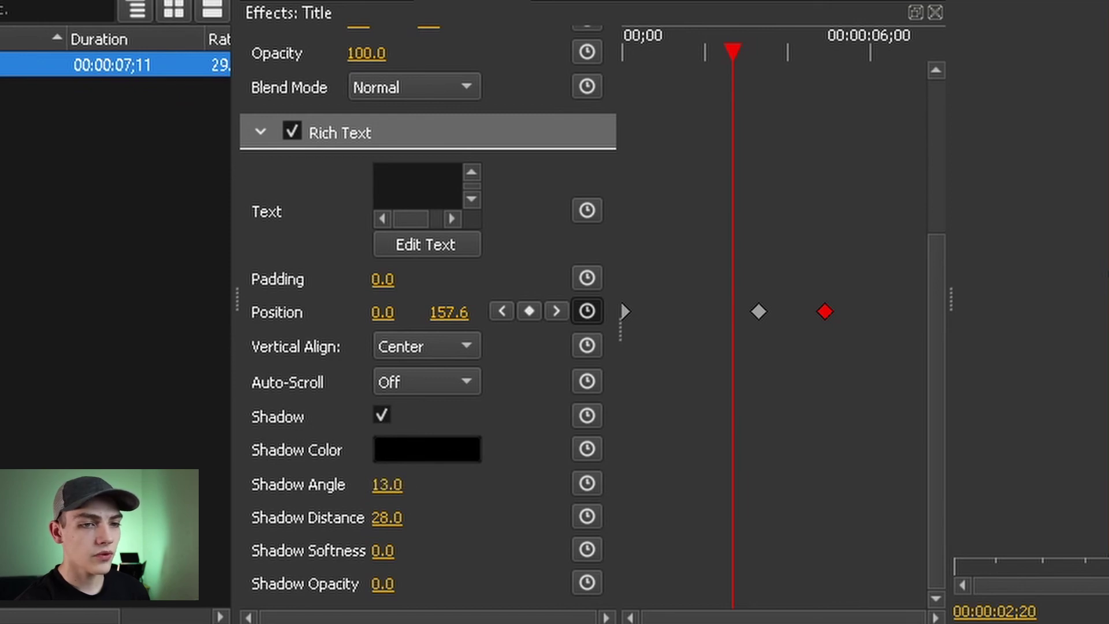
drag(391, 484, 391, 484)
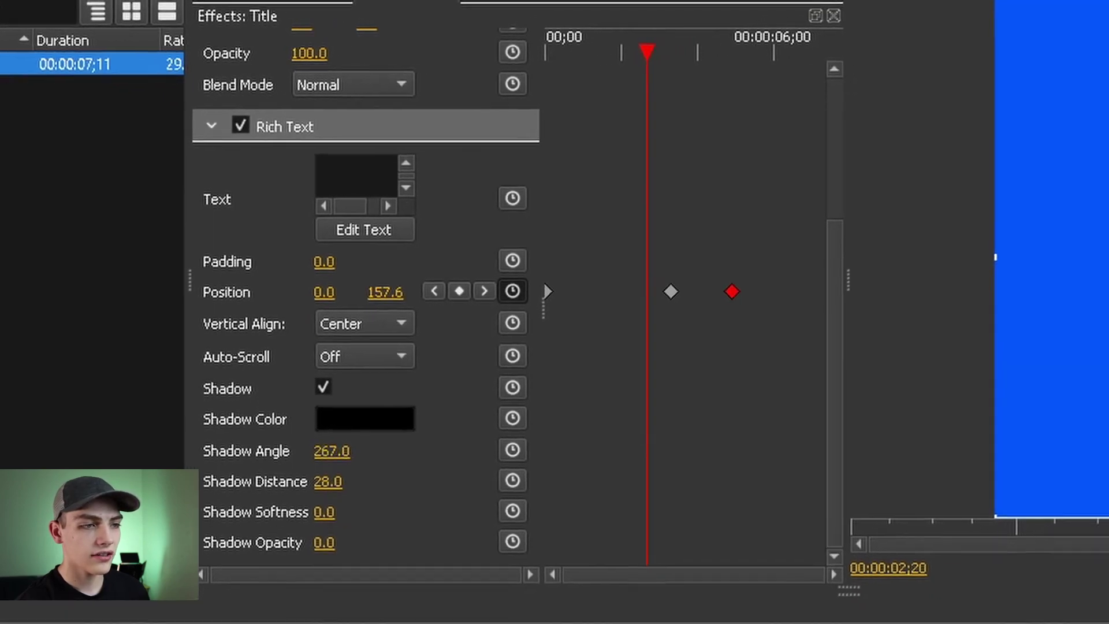
drag(126, 335, 127, 335)
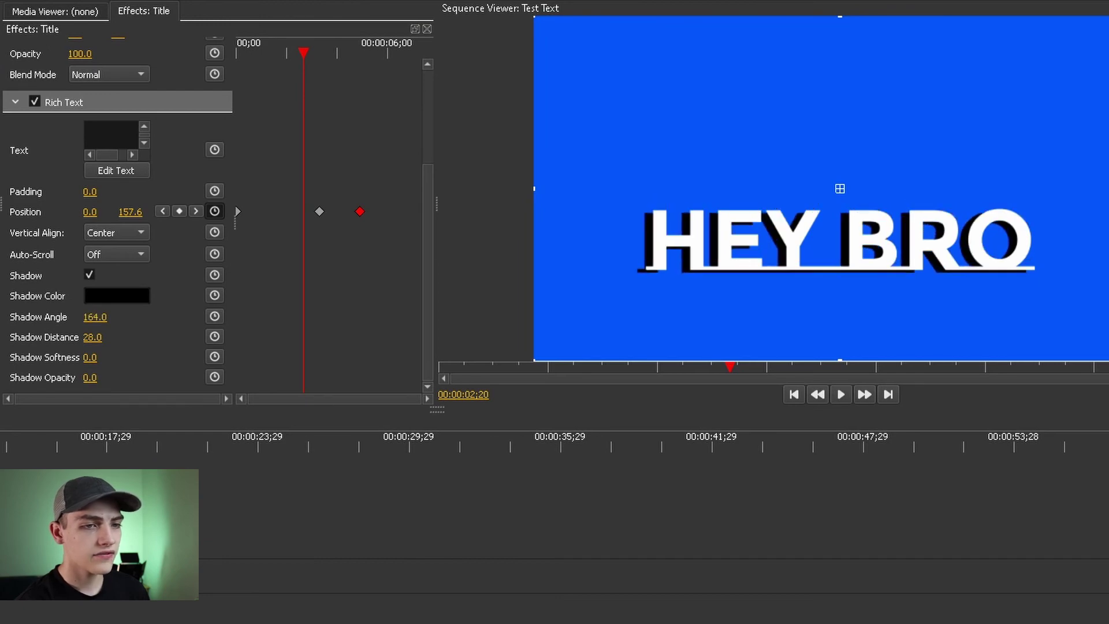